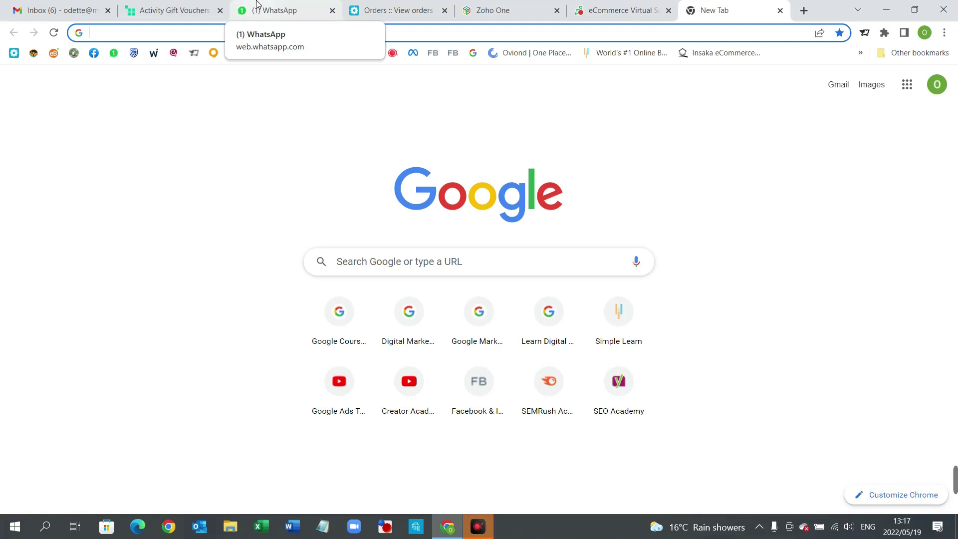
Step: Switch to WhatsApp Web, open the business profile, and go to its product catalog from the Products section
click(257, 5)
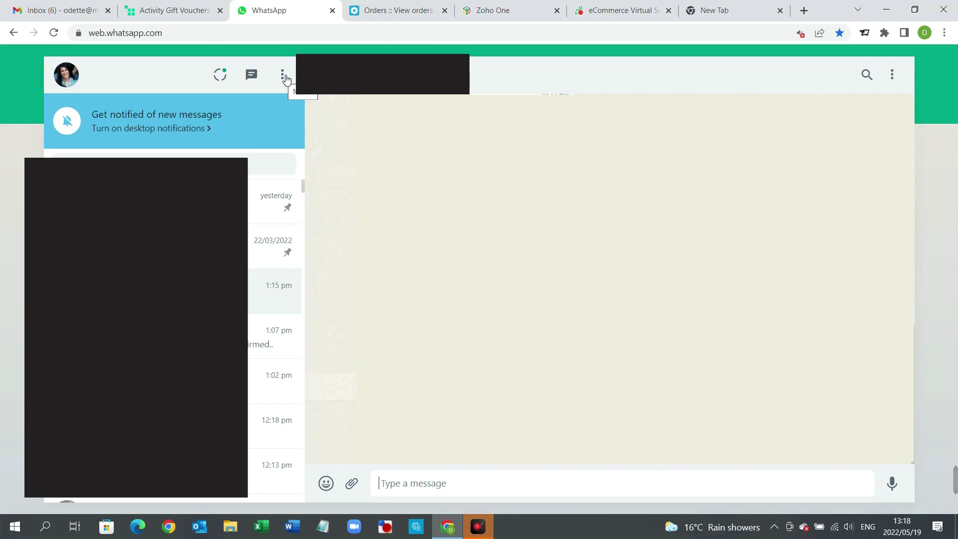
click(283, 76)
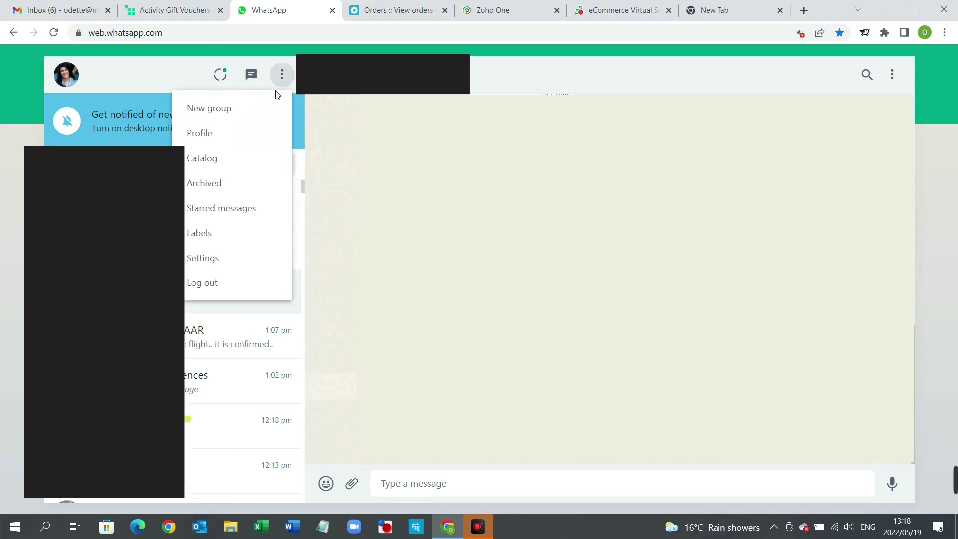
click(238, 137)
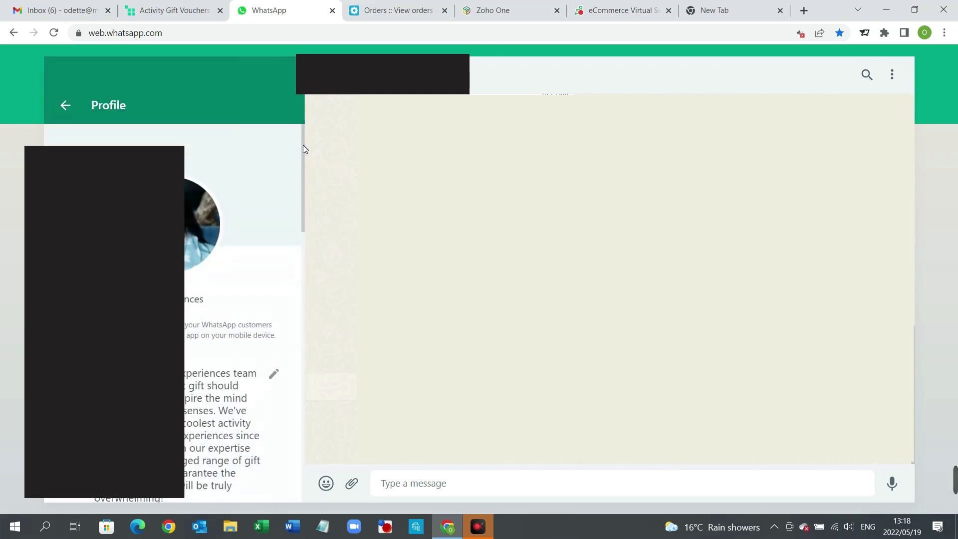
drag(303, 145, 300, 295)
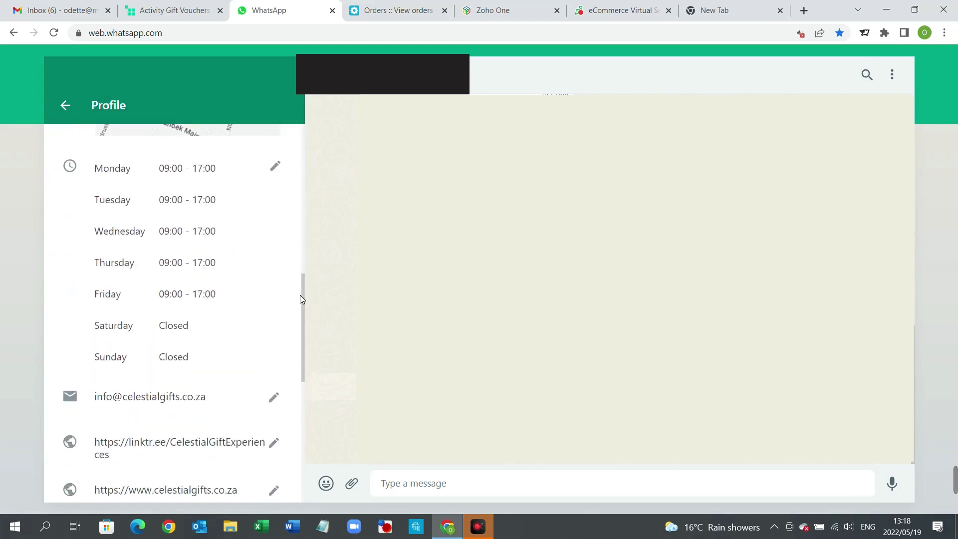
drag(302, 297, 306, 429)
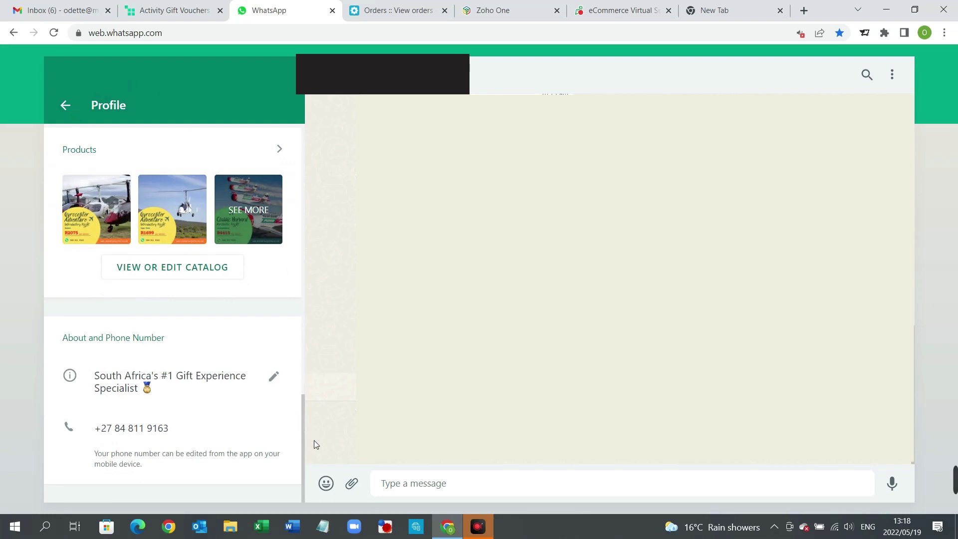
drag(301, 439, 296, 347)
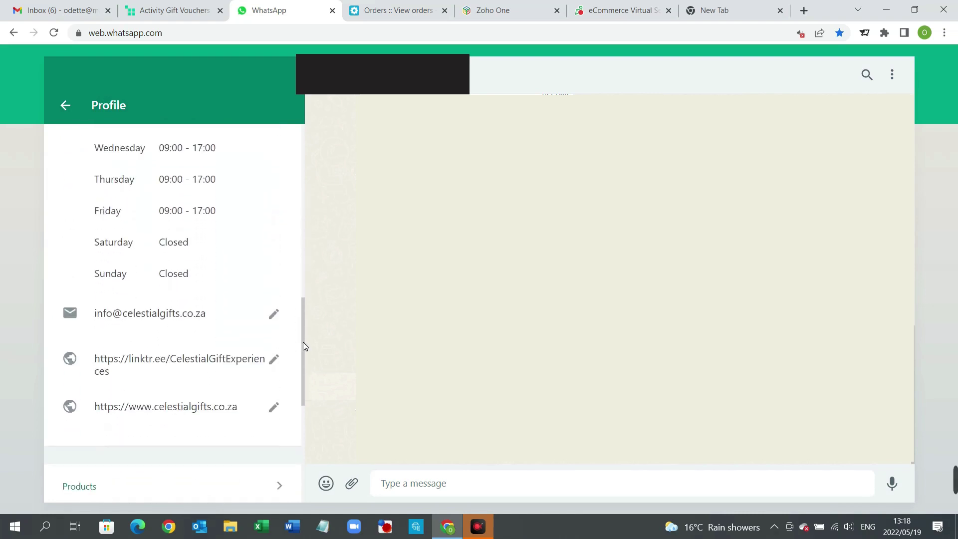
drag(303, 370, 302, 451)
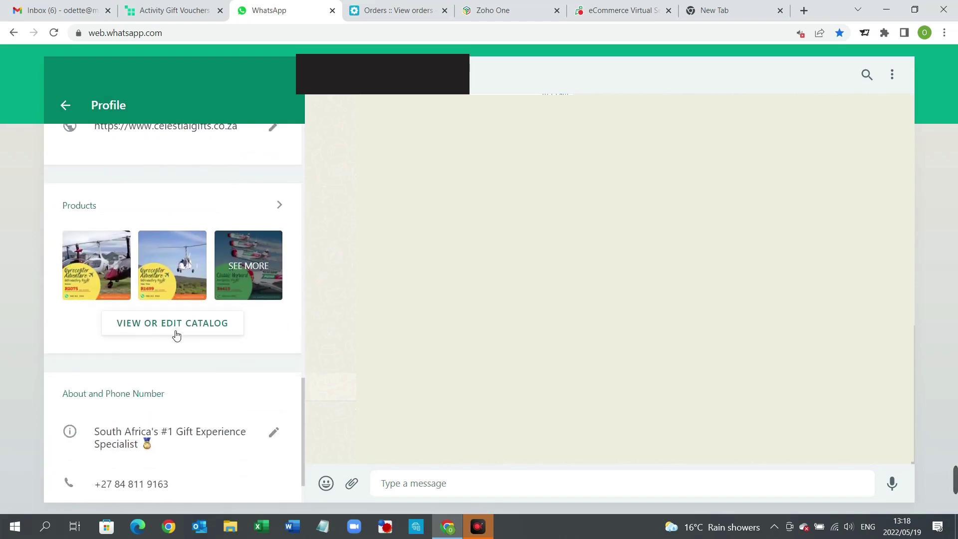
click(212, 331)
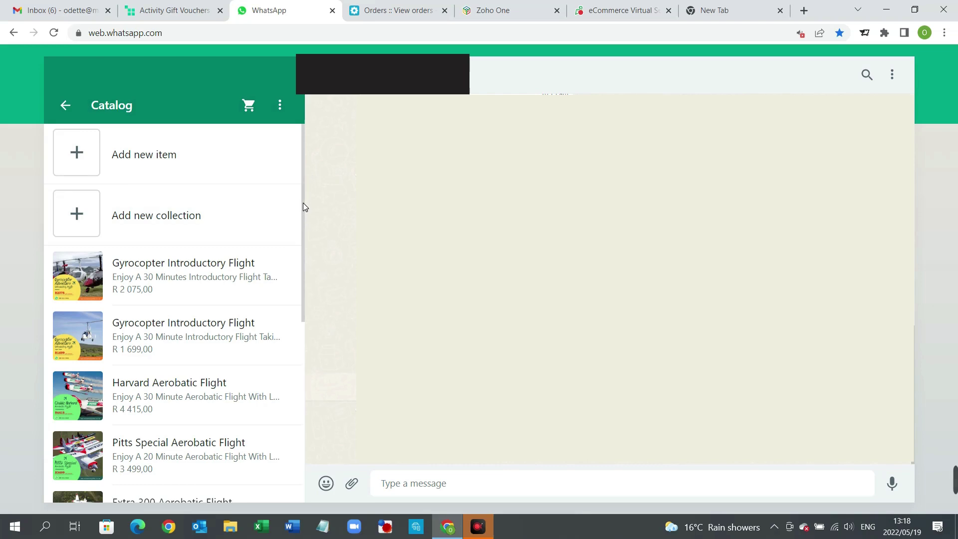
Step: Look through the catalog's existing items from the first to the last and return to the start of the list
scroll(303, 212, down, 8)
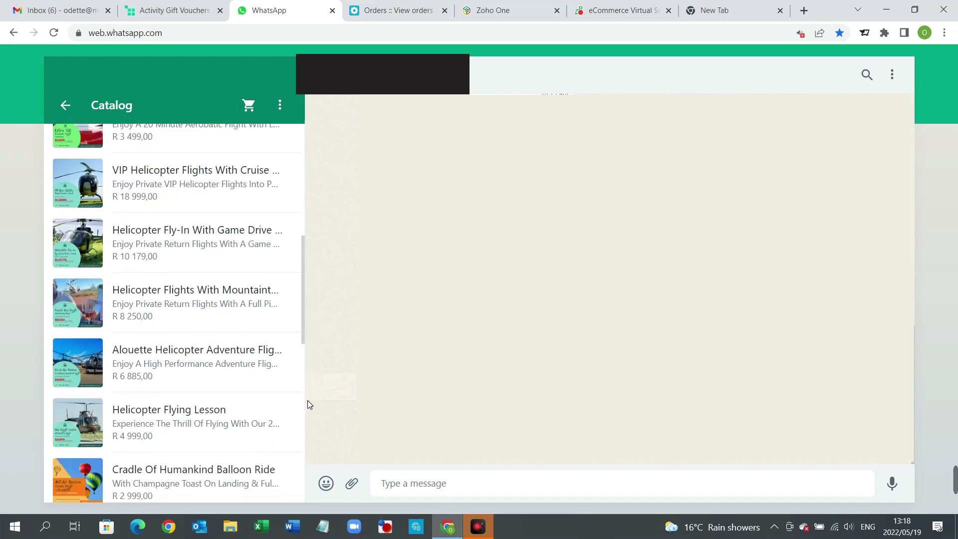
scroll(306, 290, up, 8)
scroll(307, 315, down, 2)
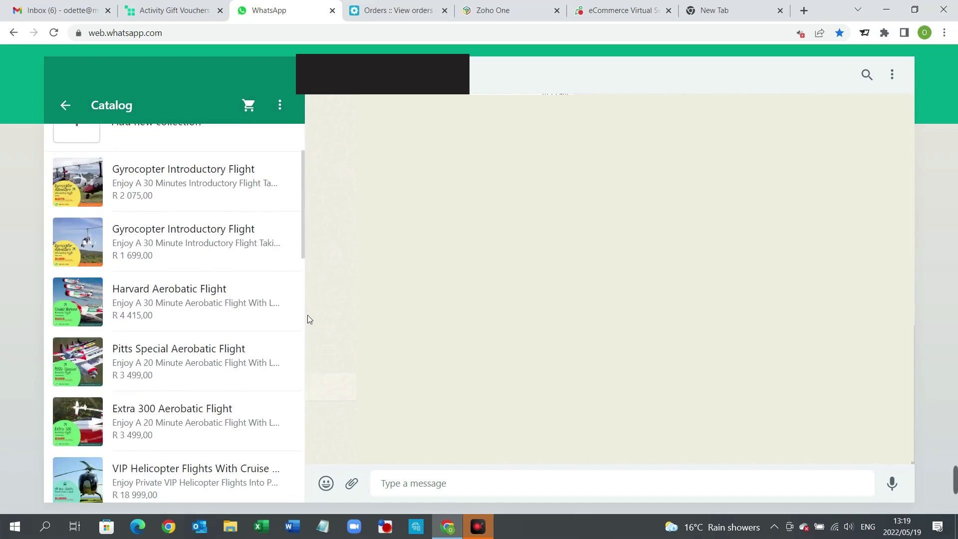
drag(304, 248, 306, 364)
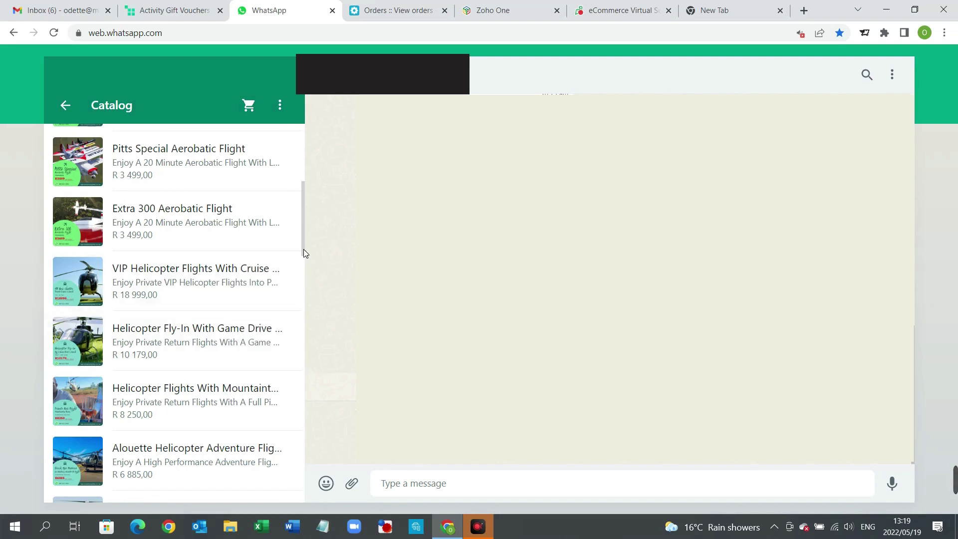
drag(302, 247, 302, 268)
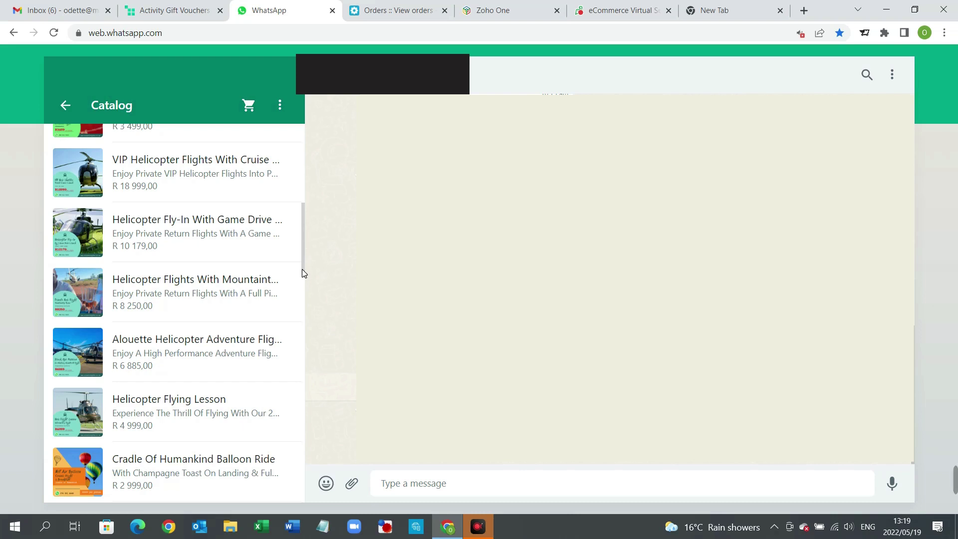
drag(302, 260, 303, 479)
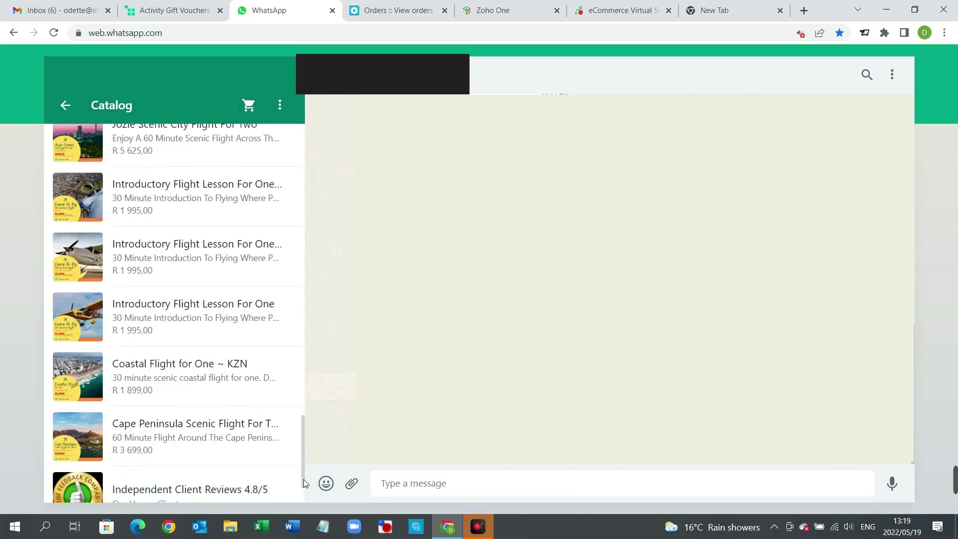
drag(304, 477, 306, 166)
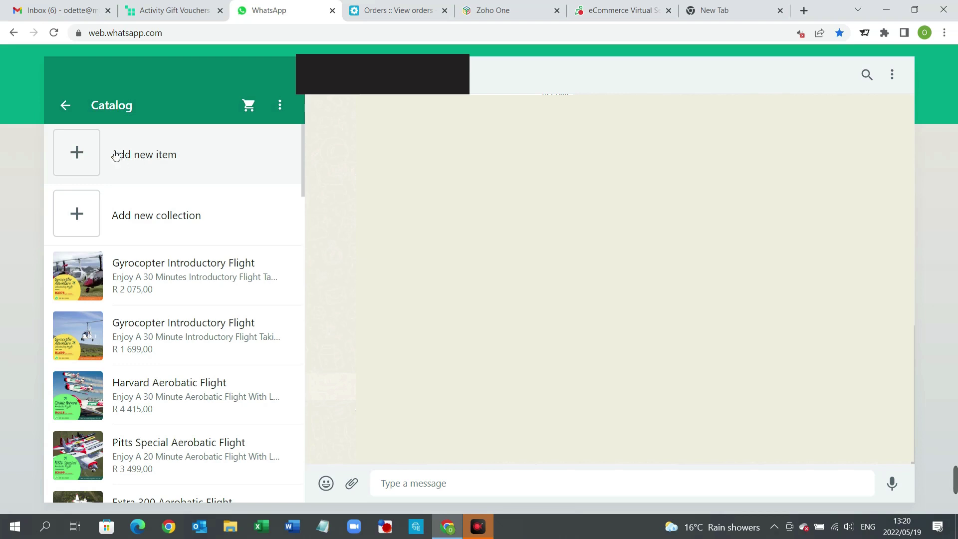
Step: Start a new catalog item with the image "WhatsApp Image 2022-05-11 at 1.24.23 PM (3).jpeg" from the Downloads folder
click(87, 156)
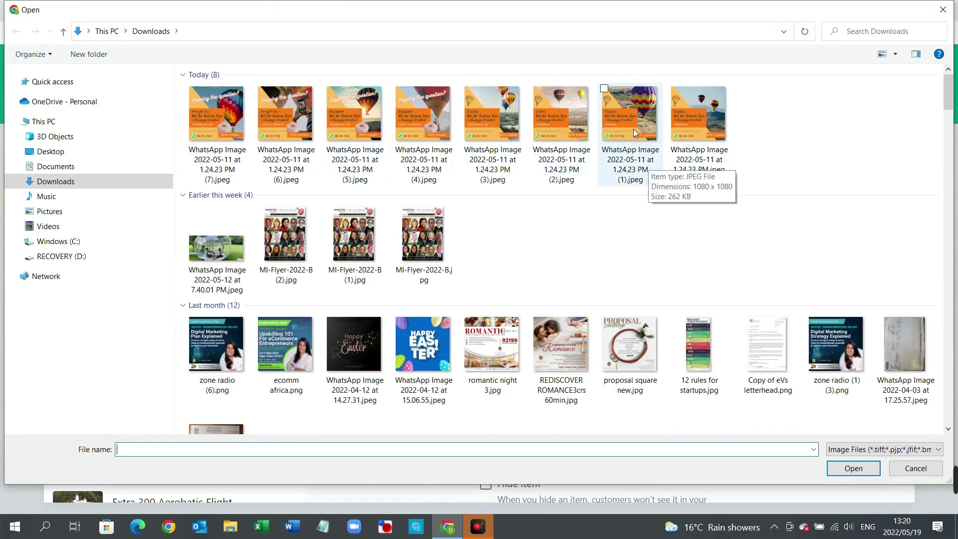
click(486, 119)
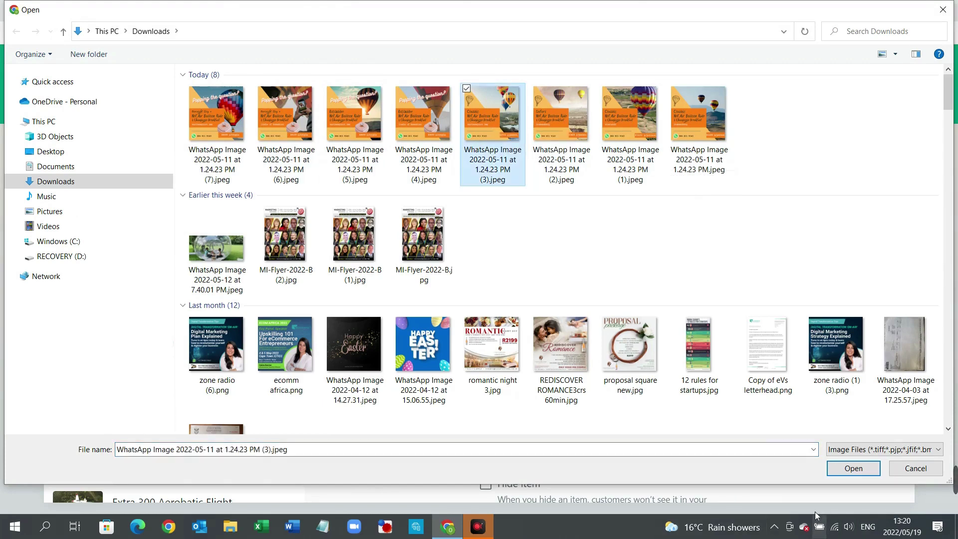
click(834, 469)
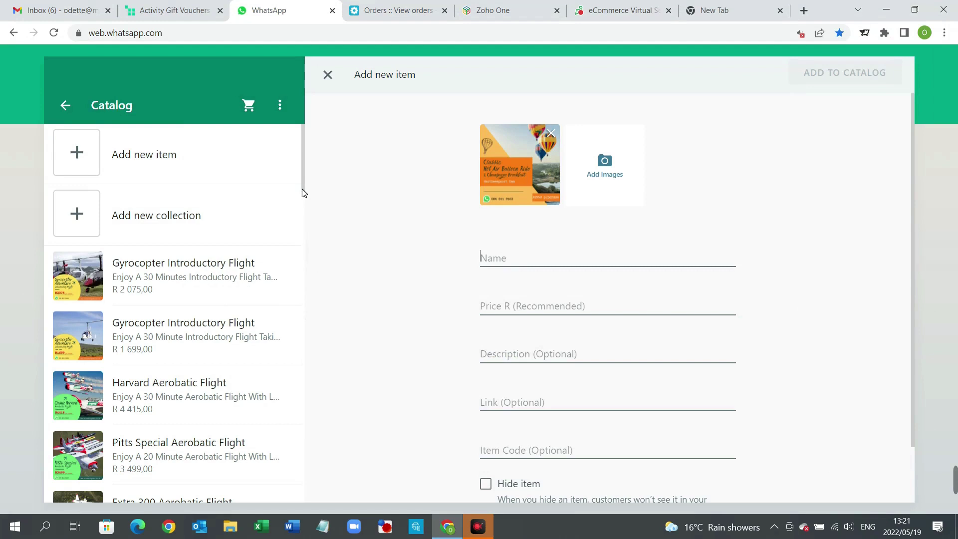
Step: Name the new catalog item "Hartbeespoort Dam Balloon Ride"
drag(304, 192, 302, 307)
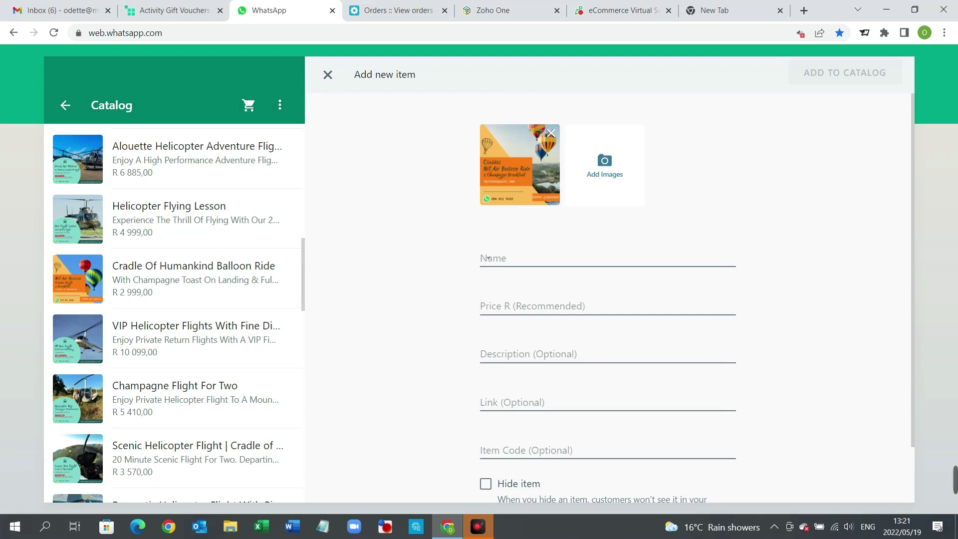
click(488, 257)
text(Hartbeespoort)
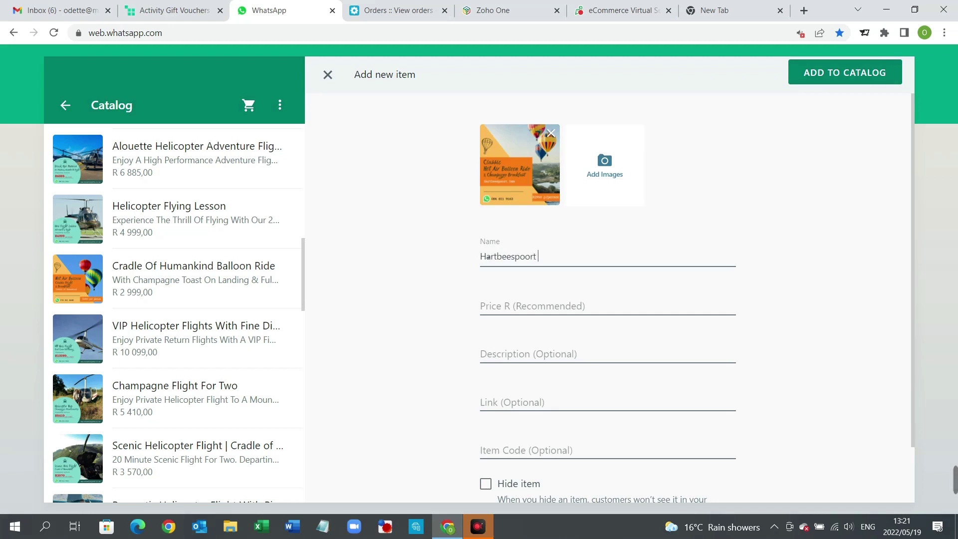
text( Dam Balloon Ride)
key(Tab)
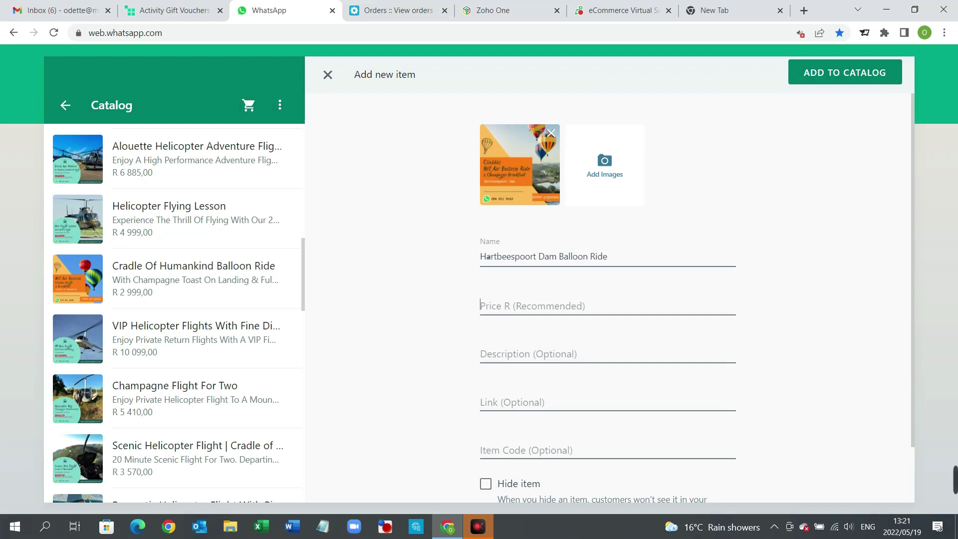
Step: Show the Downloads folder in File Explorer with extra large icons and read the price on the Hartbeespoort Dam classic balloon ride image
click(231, 526)
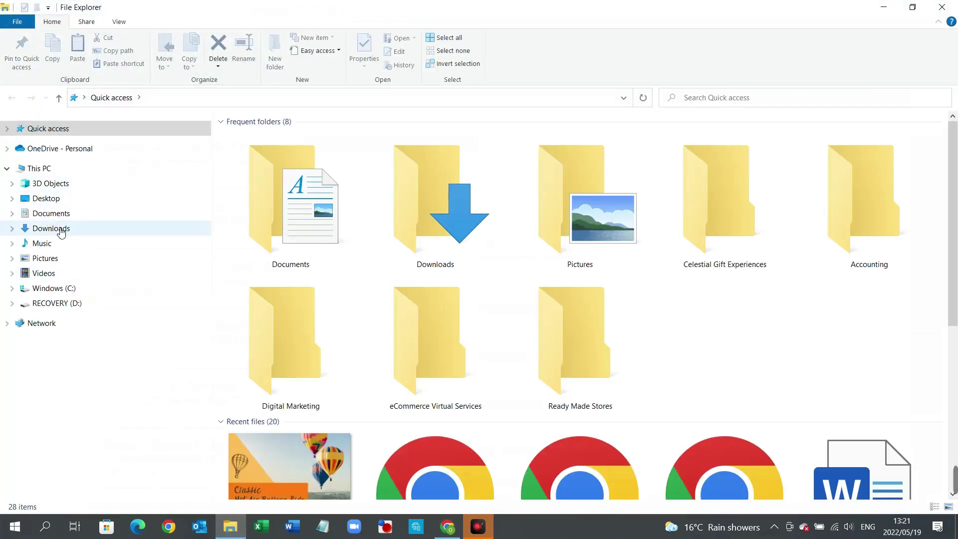
click(61, 230)
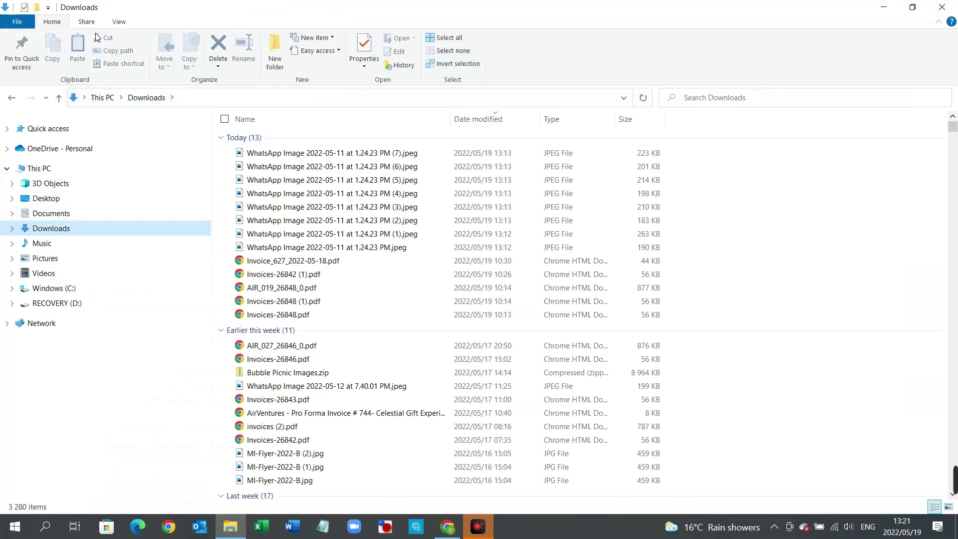
click(119, 22)
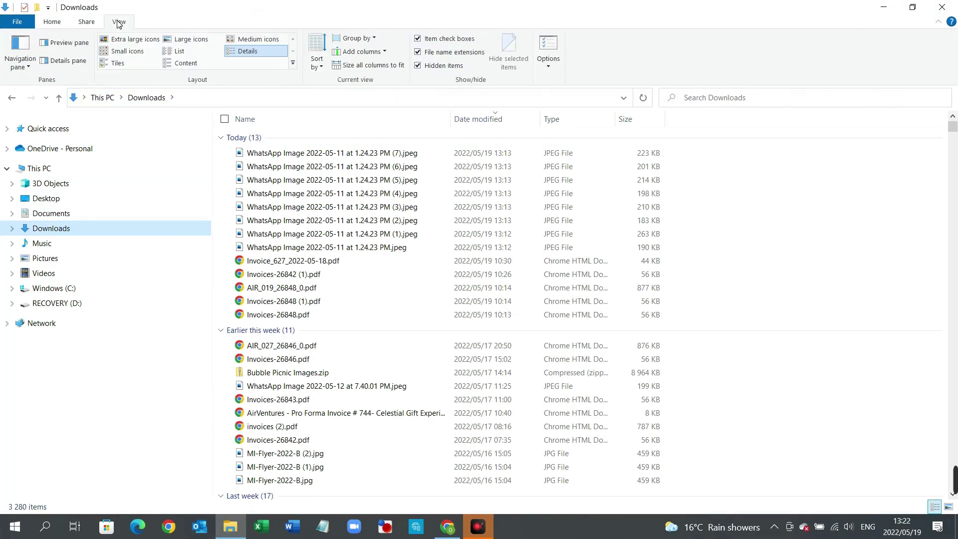
click(126, 42)
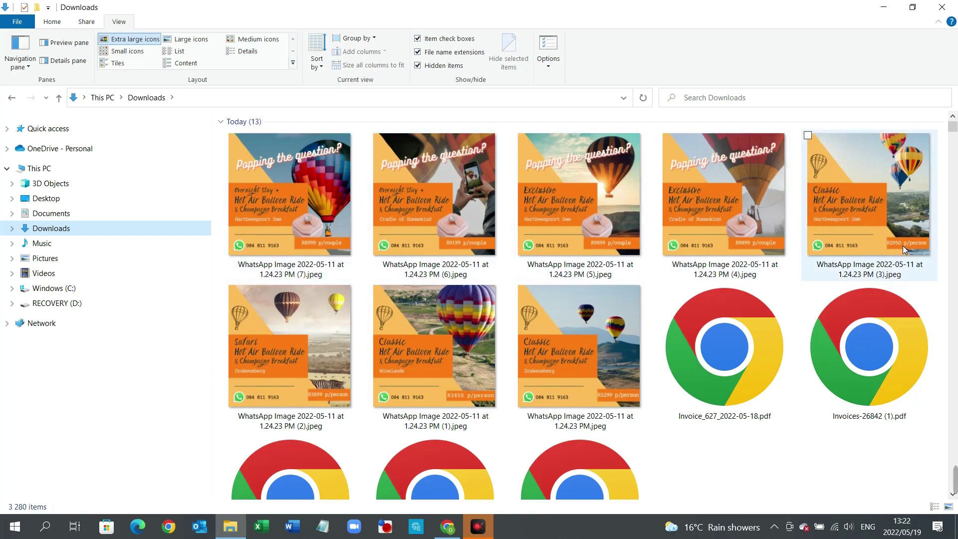
mouse_move(902, 245)
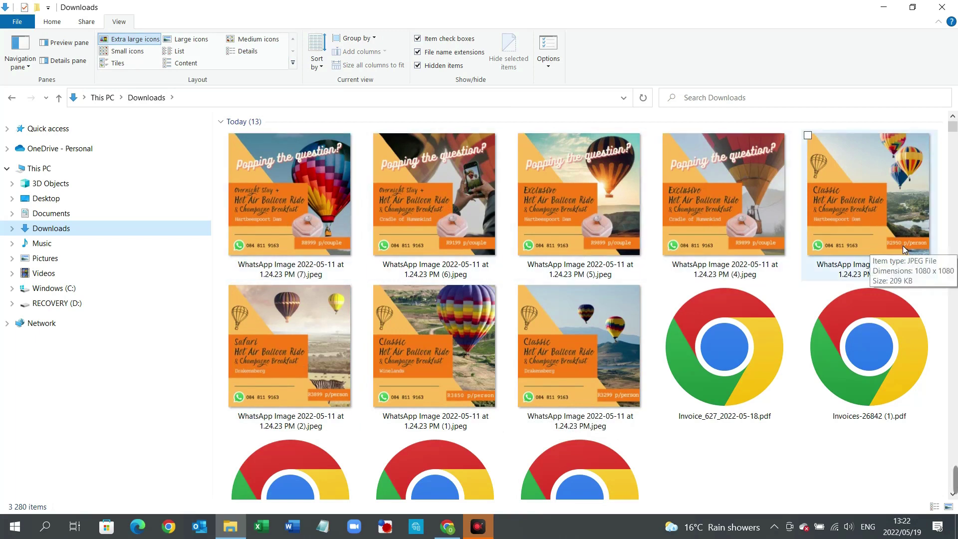
Step: Return to the new item form in the browser and set the price to R 2950
click(448, 527)
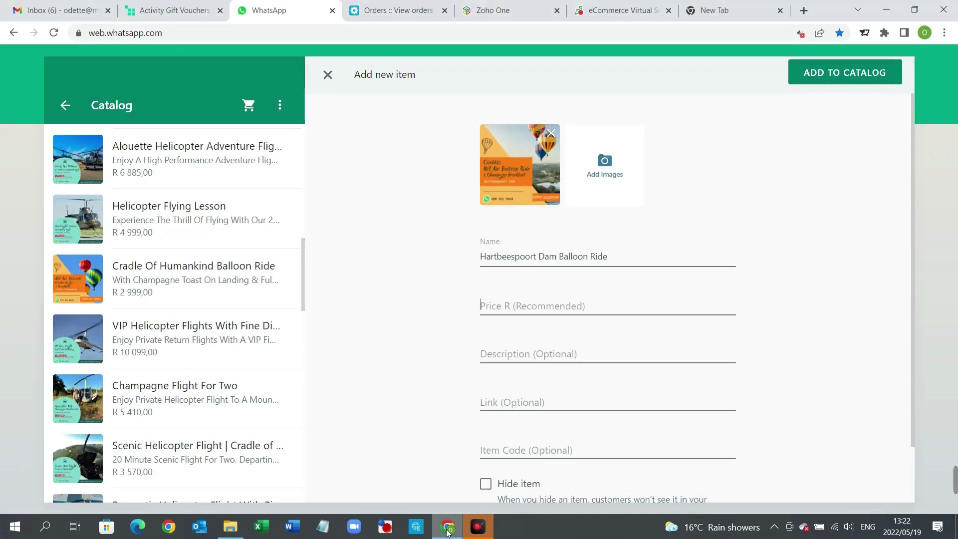
text(2950)
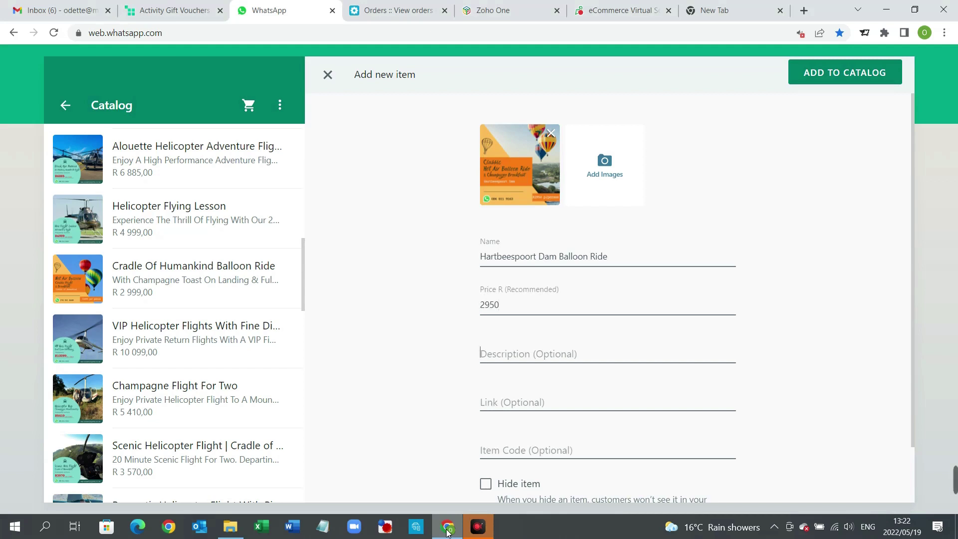
key(Tab)
Step: Enter the item description "With Champagne Toast On Landing & Full Breakfast"
text(Wit)
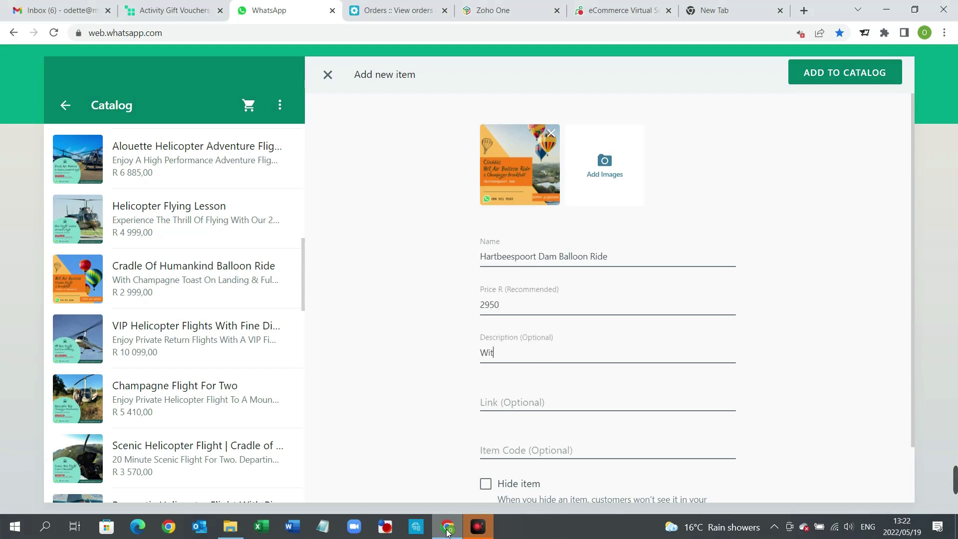
text(h Champagne Toast on)
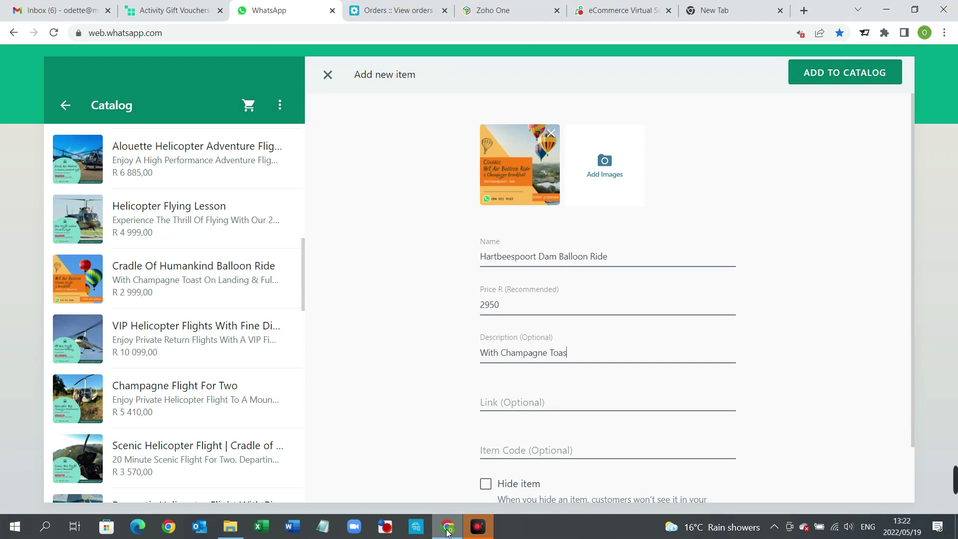
key(BackSpace)
text(On Landing & Full Bre)
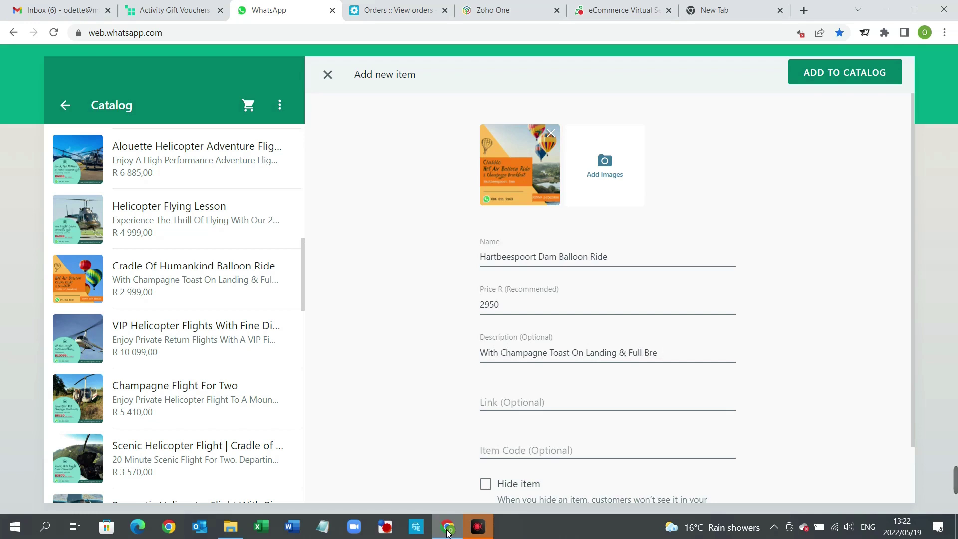
text(kakfast)
key(Tab)
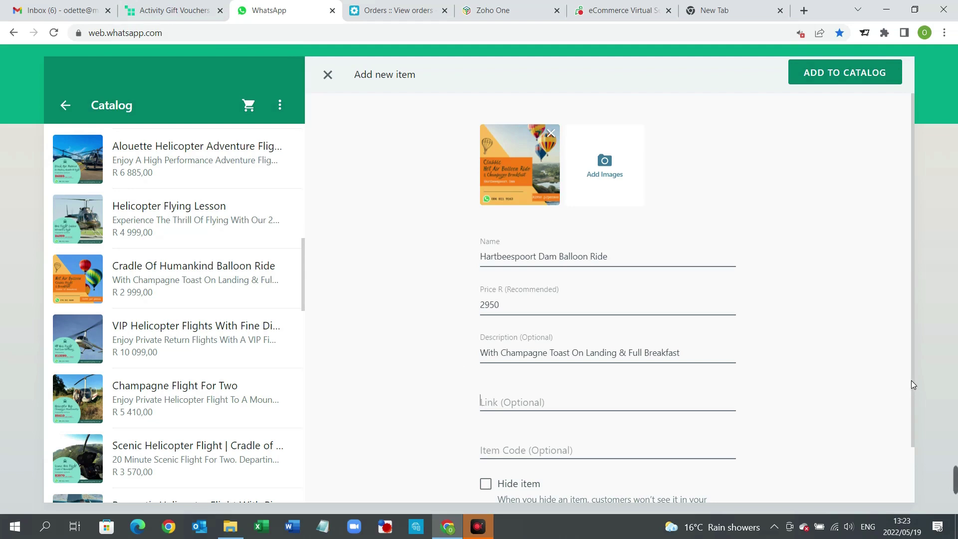
Step: Check the remaining optional fields of the new item and add it to the catalog
drag(911, 380, 914, 417)
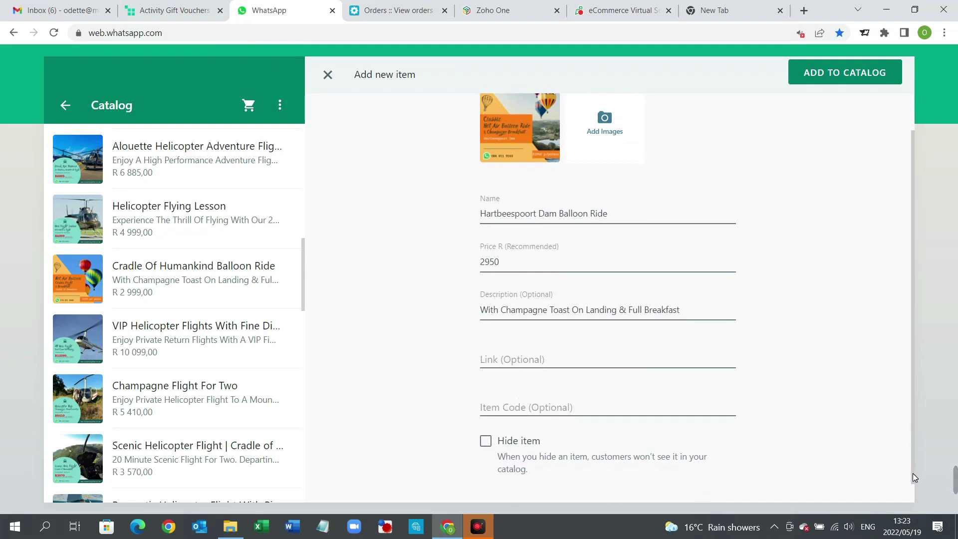
drag(912, 479, 910, 437)
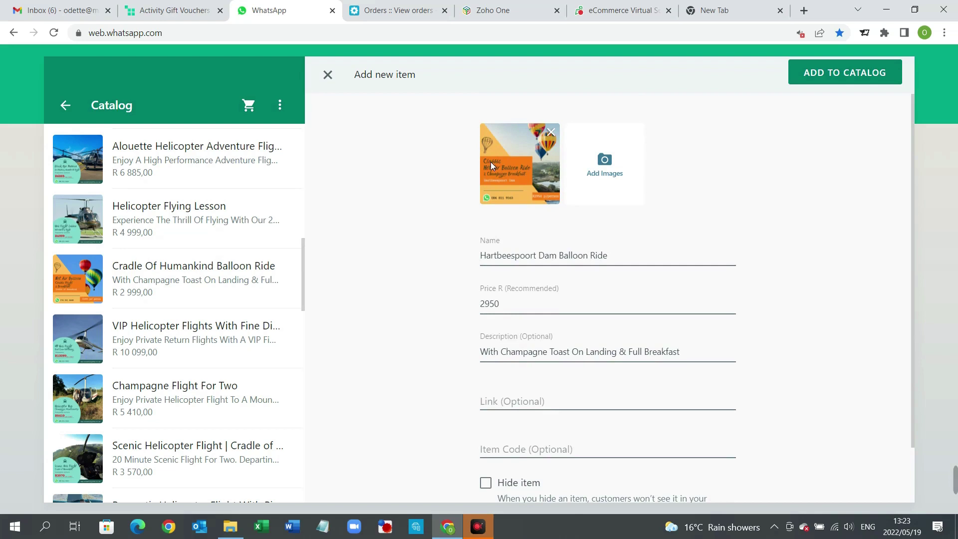
click(874, 75)
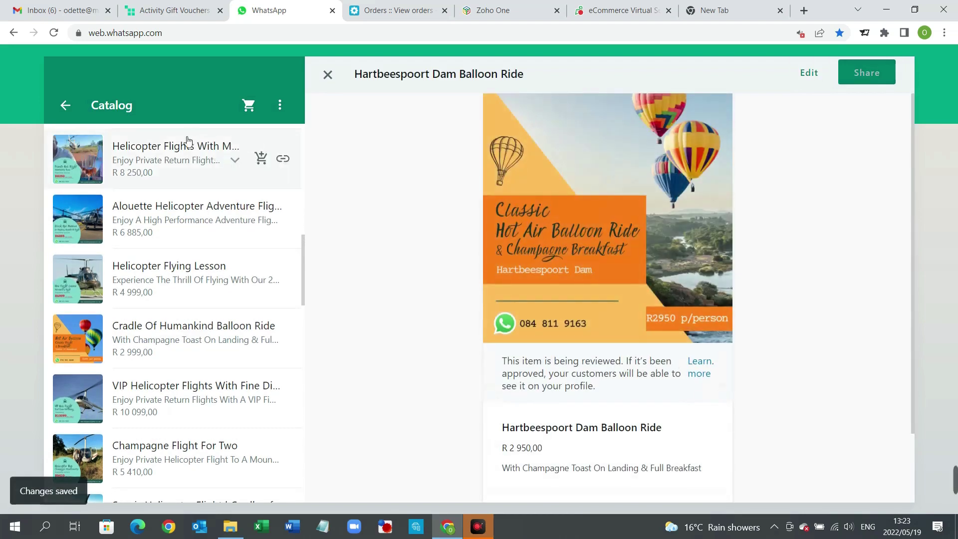
Step: Open the Cradle Of Humankind Balloon Ride item in the catalog for editing
click(122, 339)
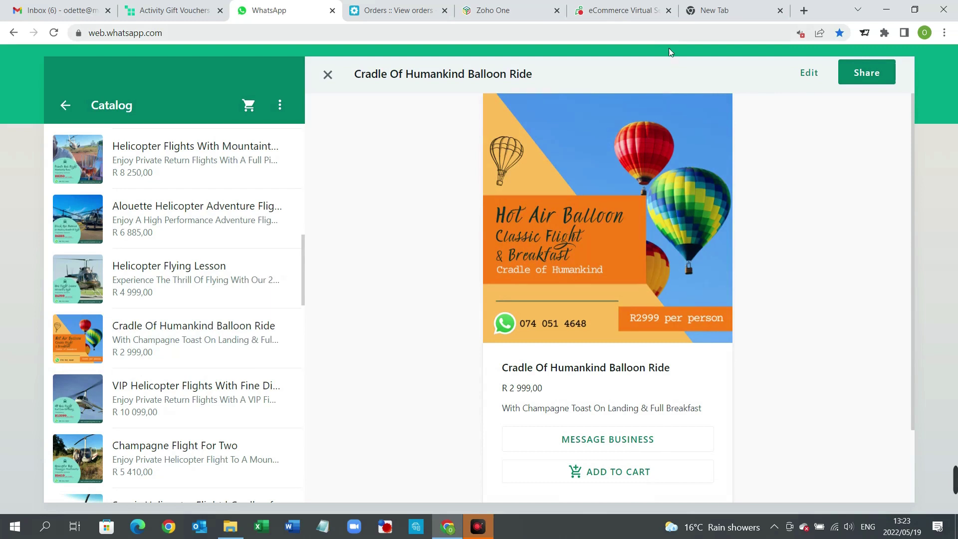
click(809, 73)
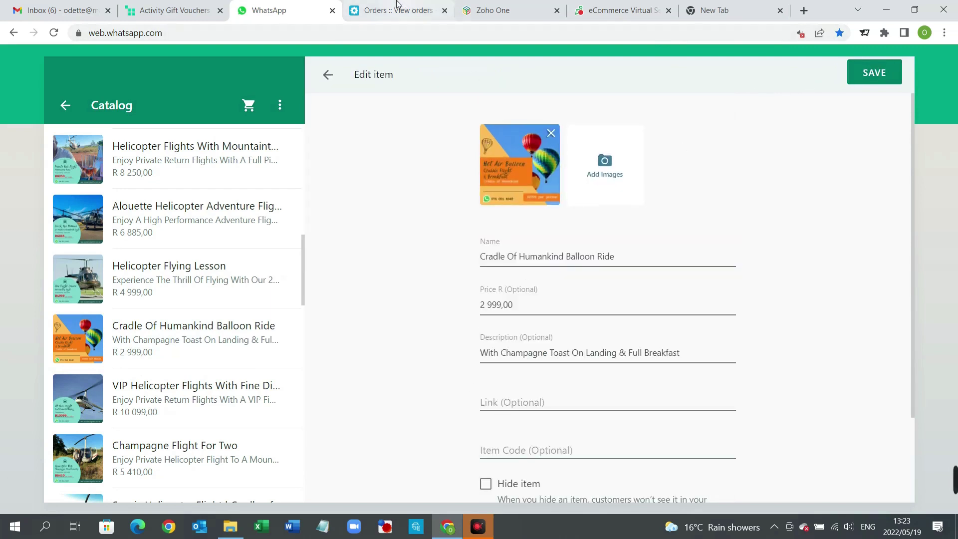
Step: On the Celestial Gift Experiences website, open the Hot Air Balloon Classic Flight & Buffet Breakfast for One page from the Hot Air Balloon Rides category
click(148, 11)
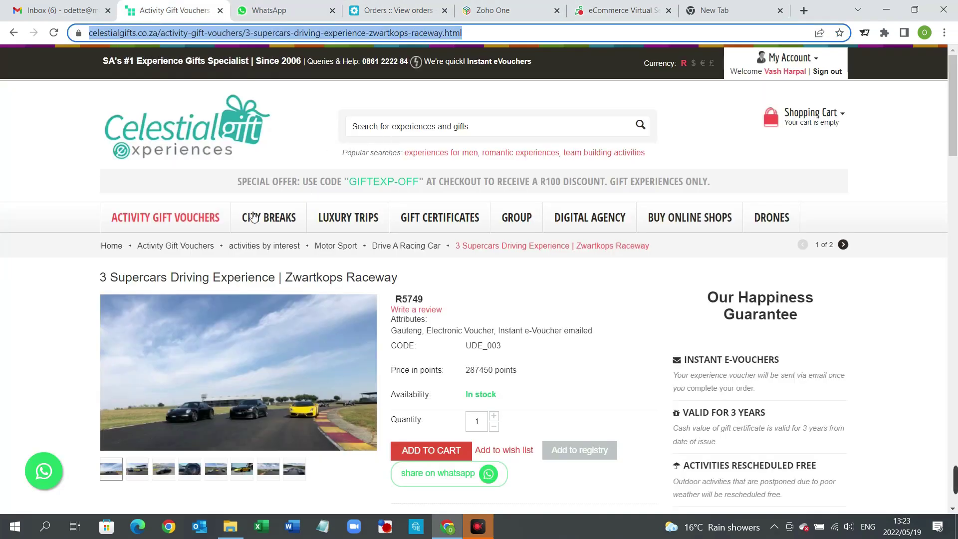
mouse_move(165, 266)
click(358, 290)
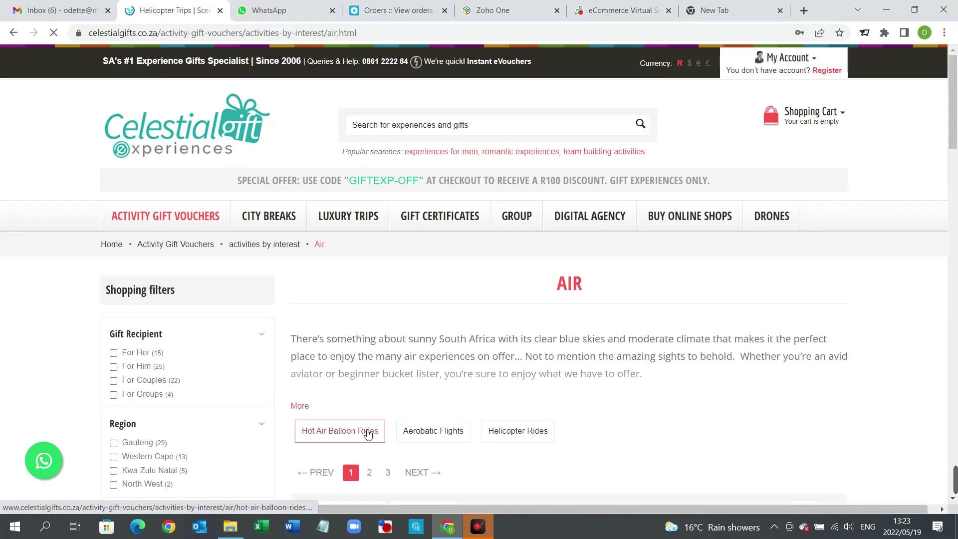
click(368, 432)
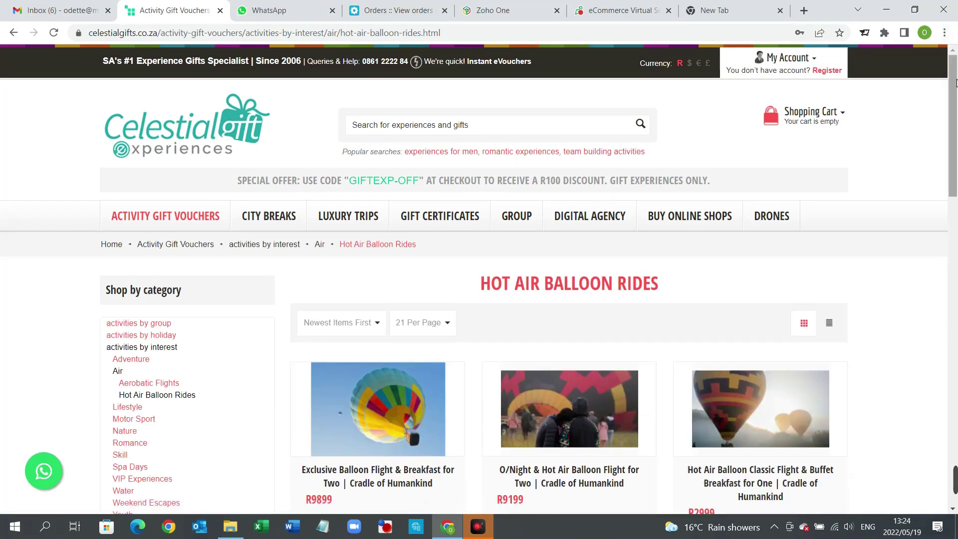
drag(955, 82, 953, 181)
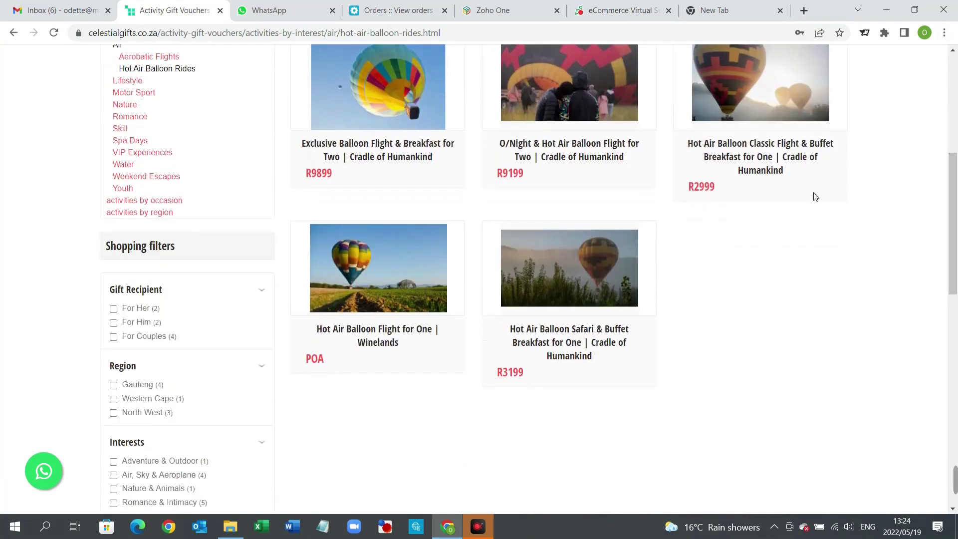
click(732, 158)
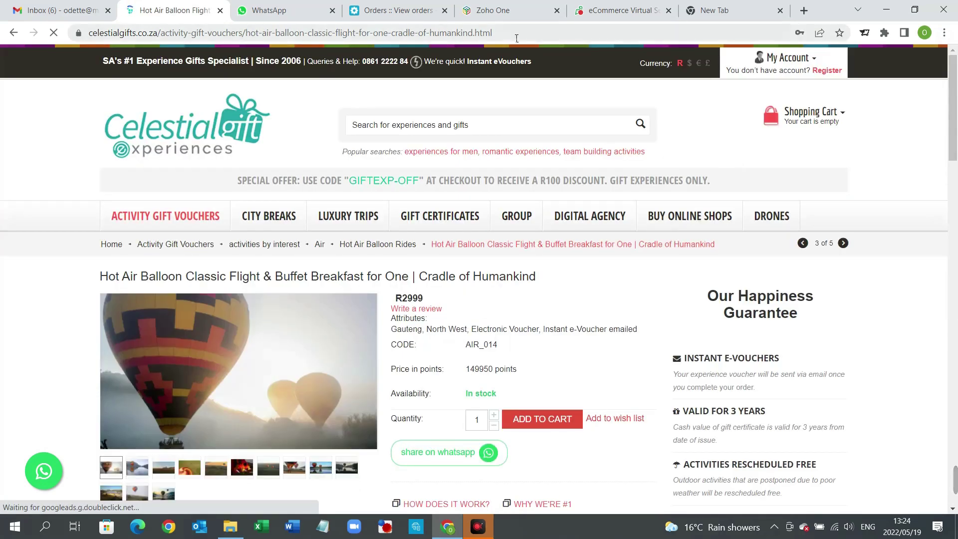
Step: Copy the balloon flight product page's URL and try to paste it as the link of the WhatsApp catalog item
click(516, 35)
right_click(513, 34)
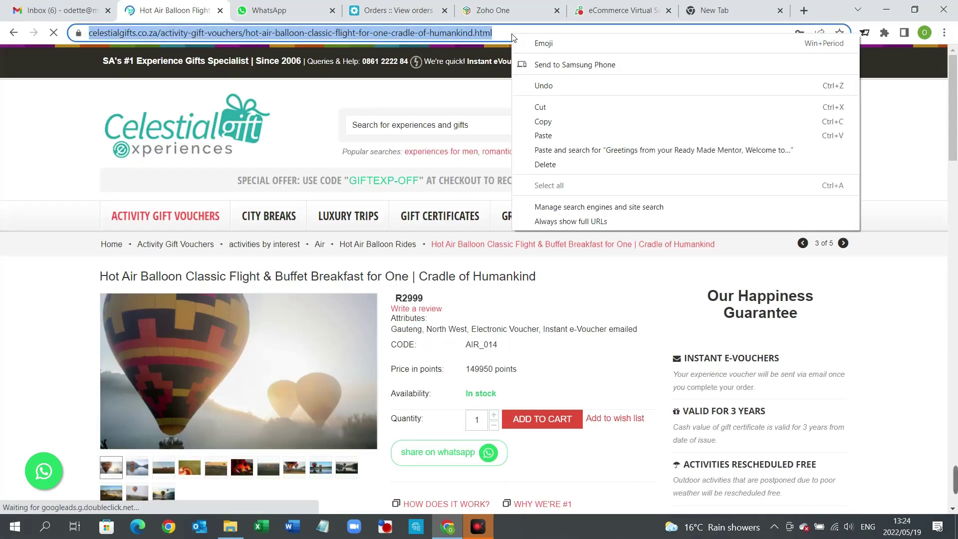
click(554, 126)
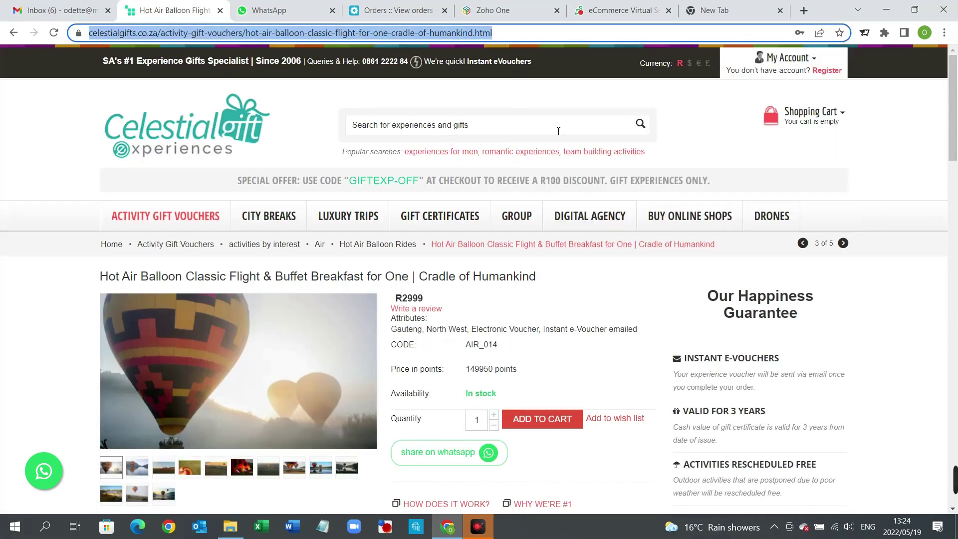
click(247, 12)
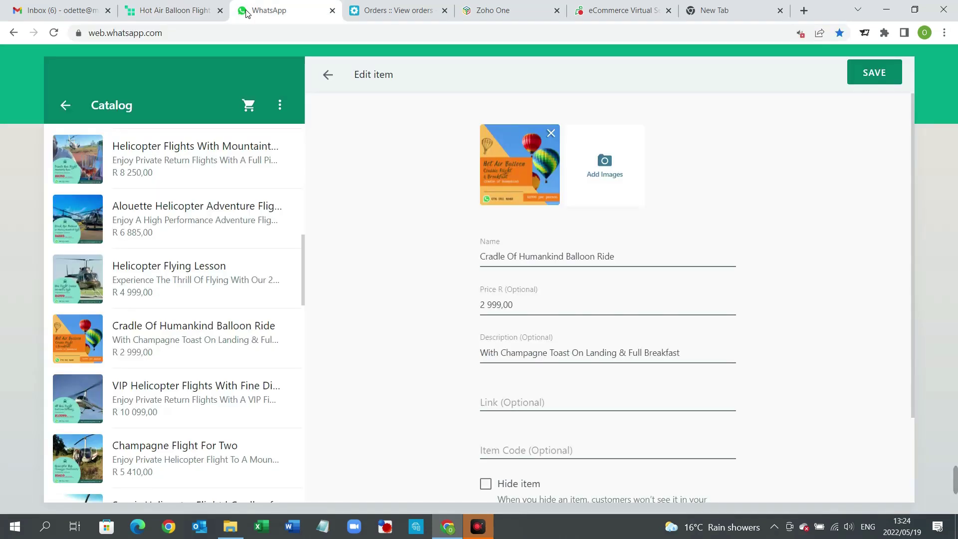
right_click(489, 407)
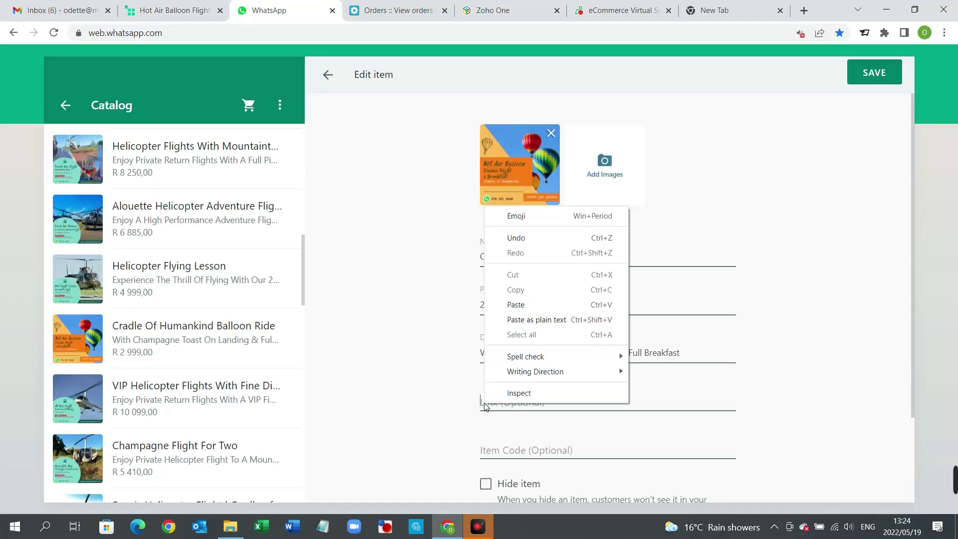
click(528, 305)
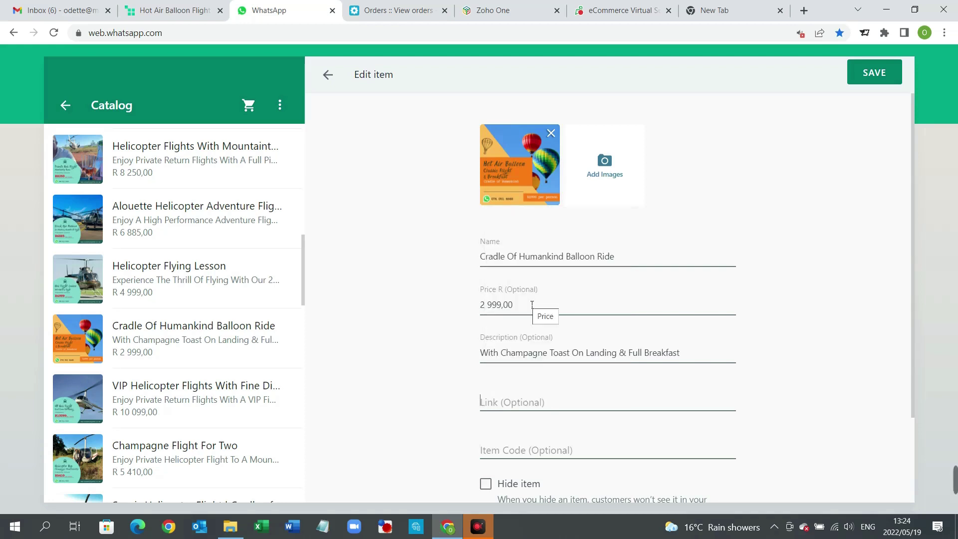
right_click(514, 401)
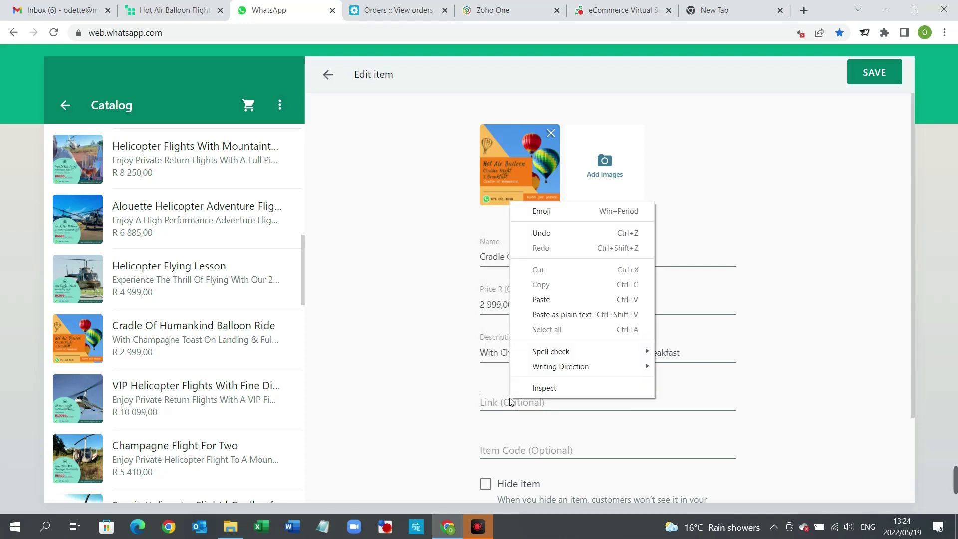
click(537, 300)
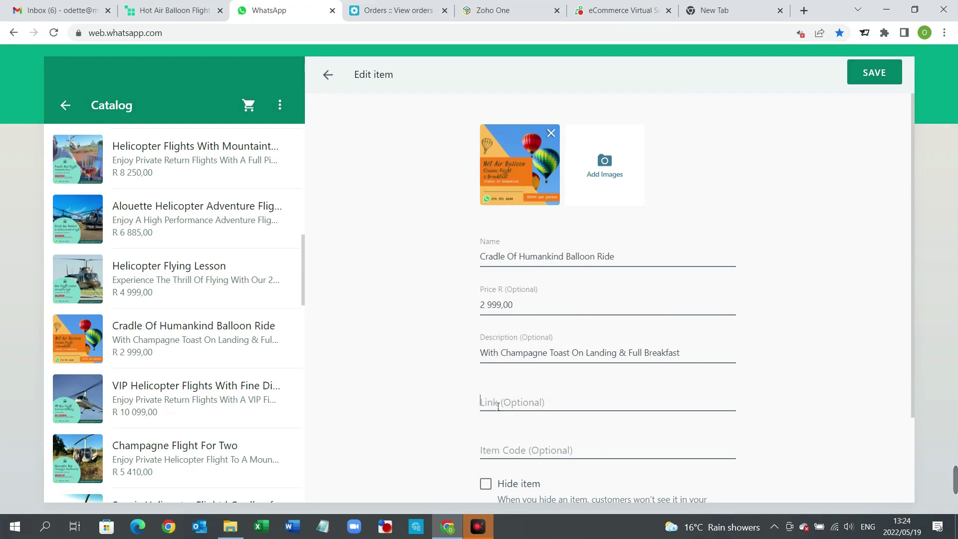
Step: Copy the balloon flight page's URL again and return to the item's edit form in WhatsApp
click(142, 6)
click(493, 40)
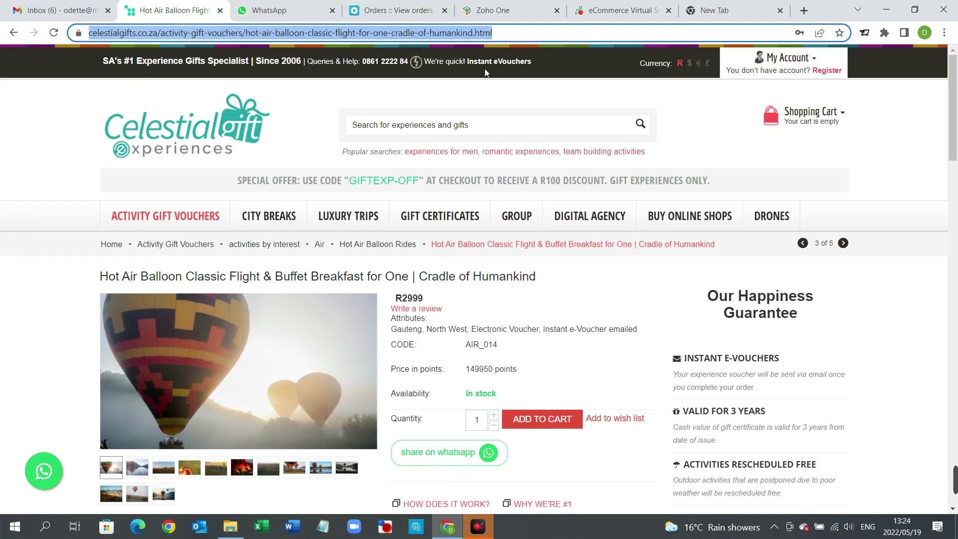
right_click(510, 31)
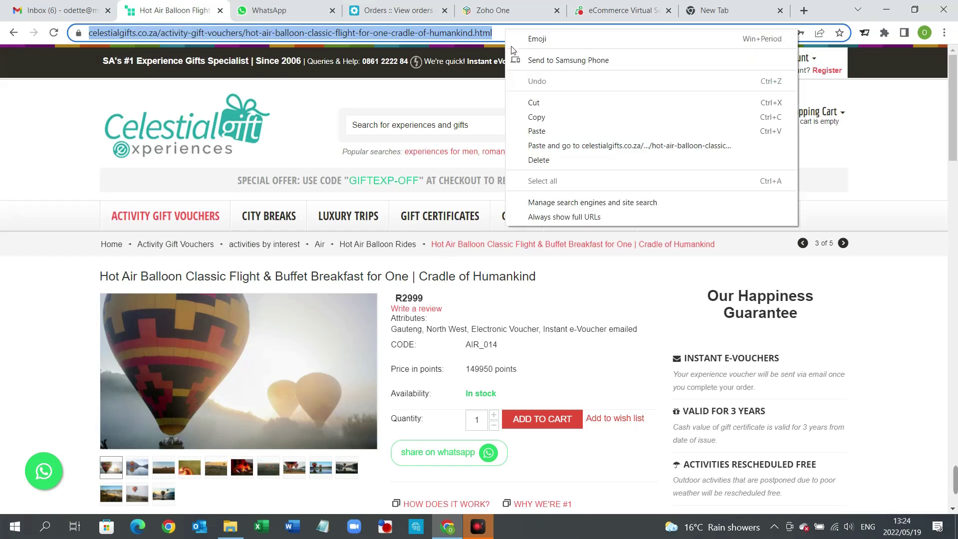
click(536, 117)
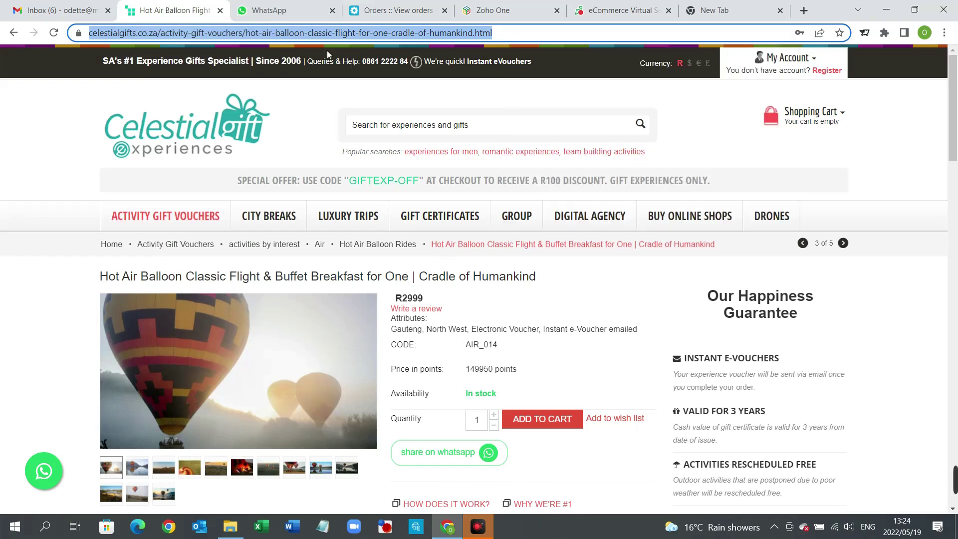
click(299, 11)
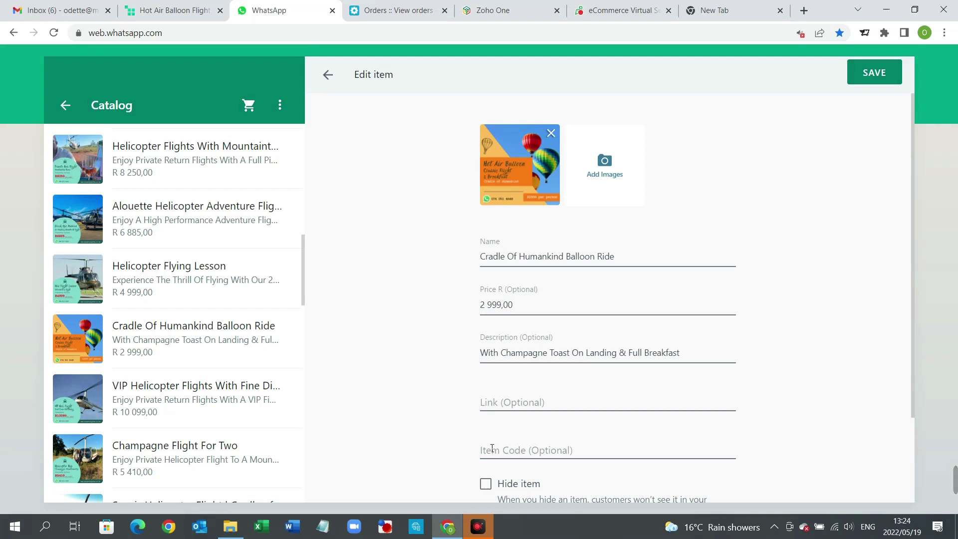
Step: Set the item code to AIR_014, try to paste the copied URL as the item's link, and save the item
text(AIR_014)
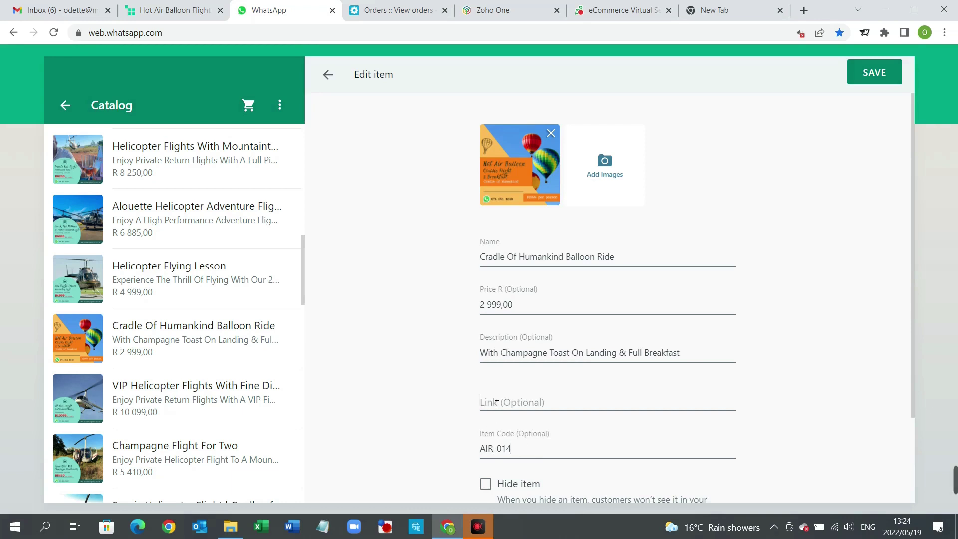
right_click(496, 404)
click(530, 305)
mouse_move(955, 476)
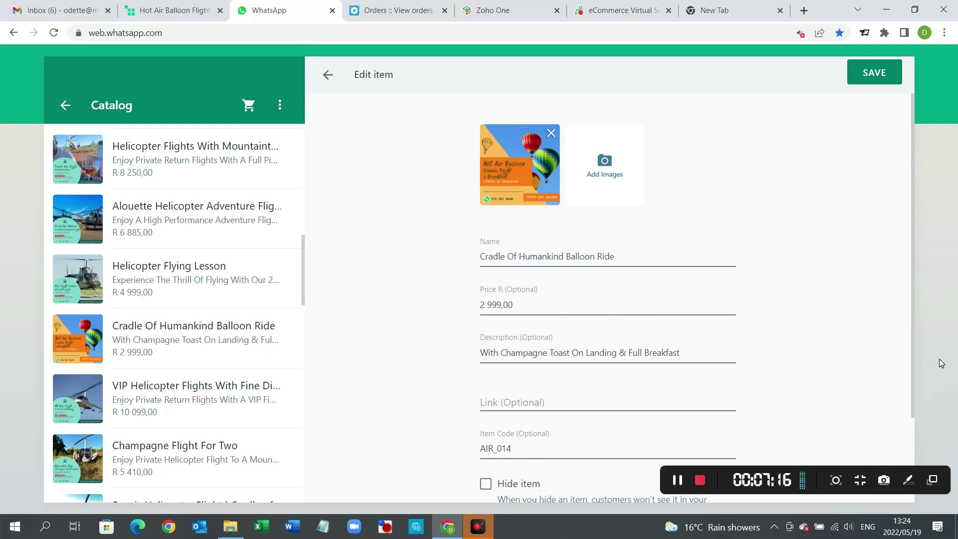
drag(914, 333, 909, 393)
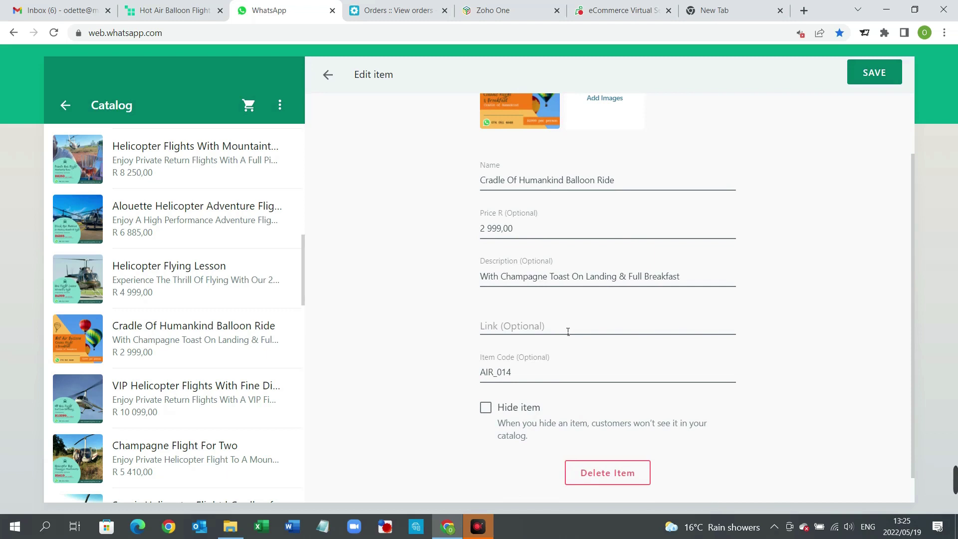
click(871, 78)
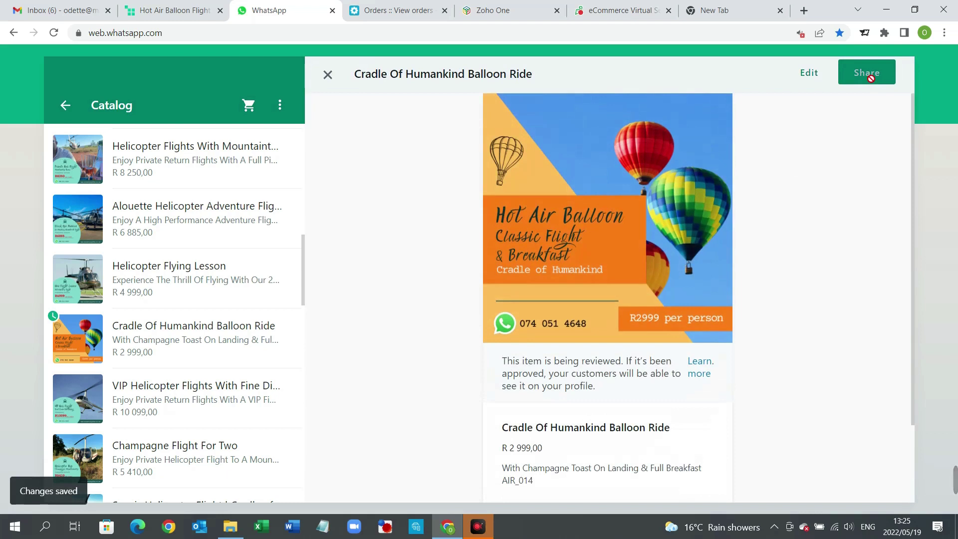
Step: Reopen the Cradle Of Humankind Balloon Ride item, try once more to paste its link, and save
click(809, 75)
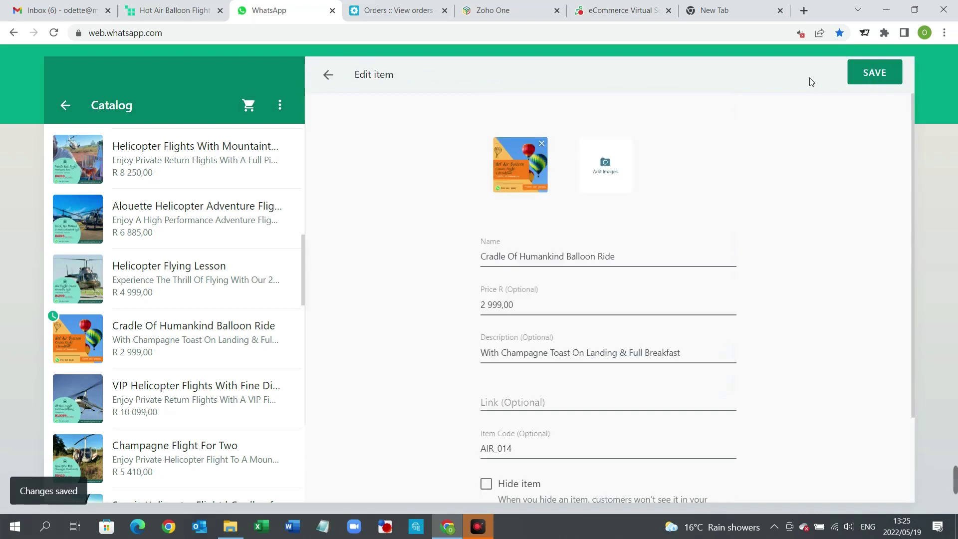
right_click(504, 405)
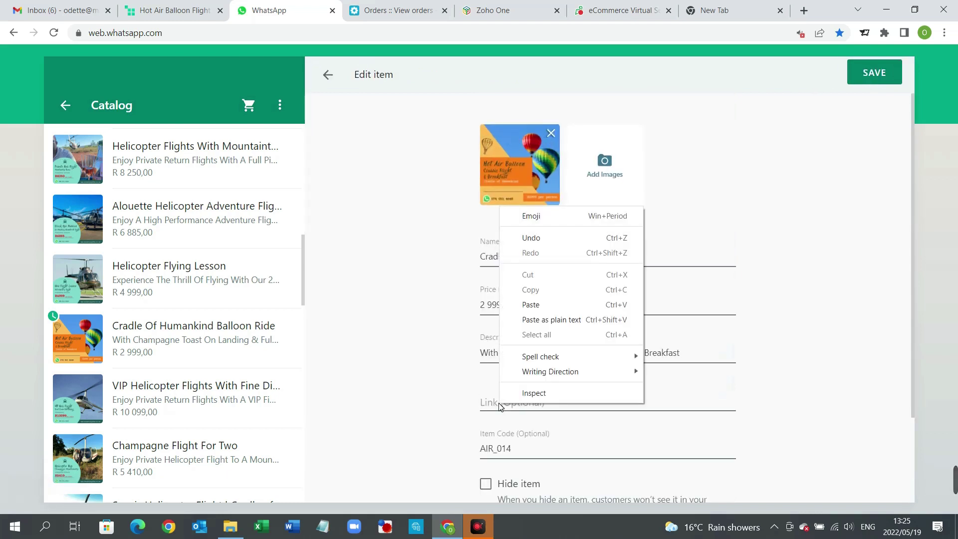
click(540, 309)
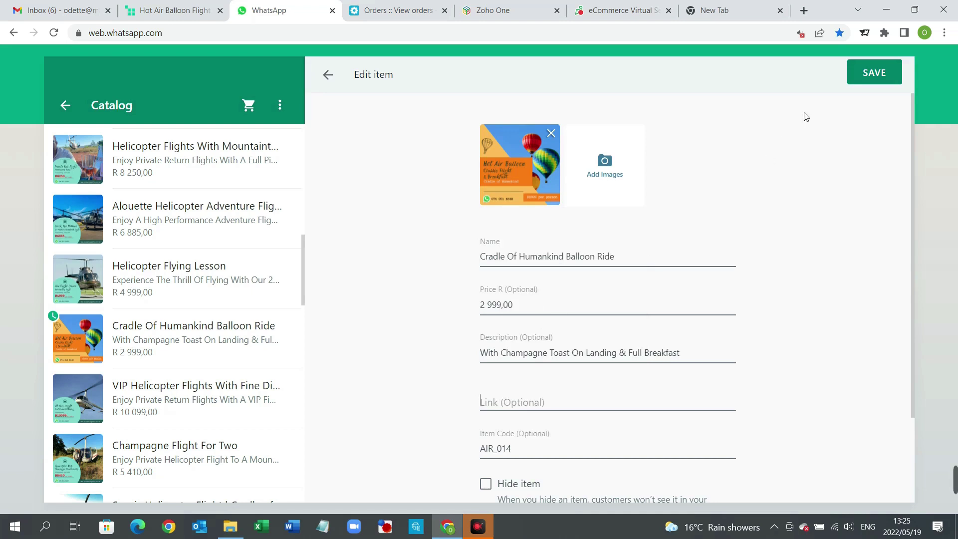
click(866, 78)
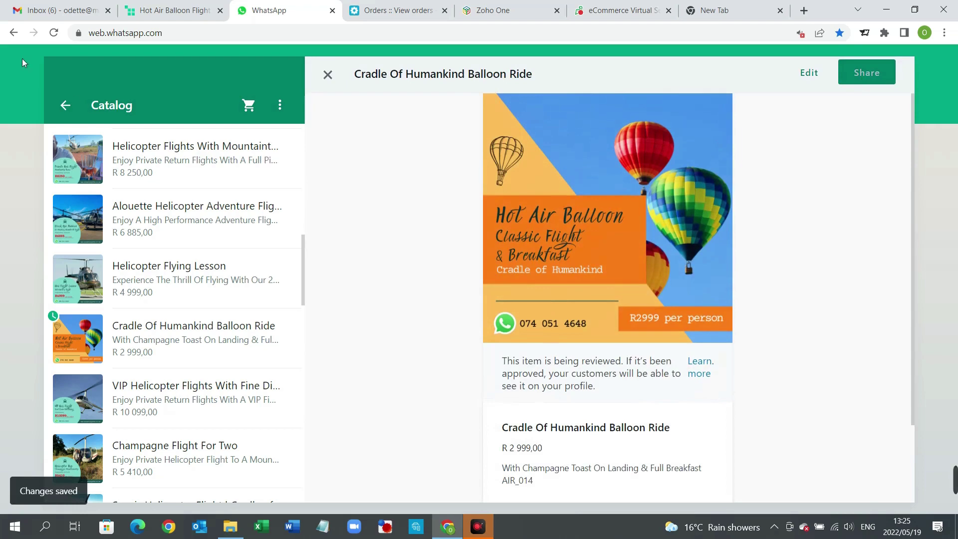
Step: Leave the catalog and business profile, and find and open a contact's chat in the chat list
click(65, 106)
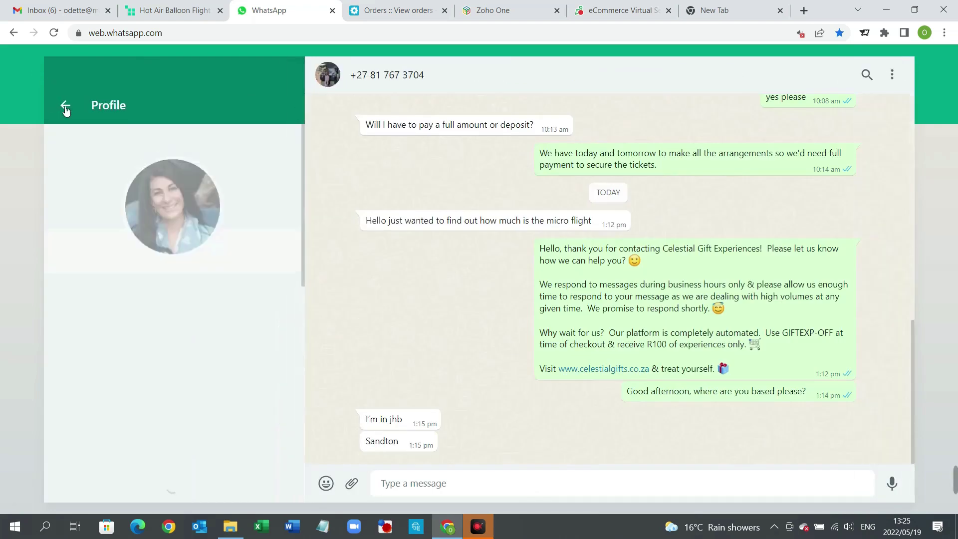
click(65, 107)
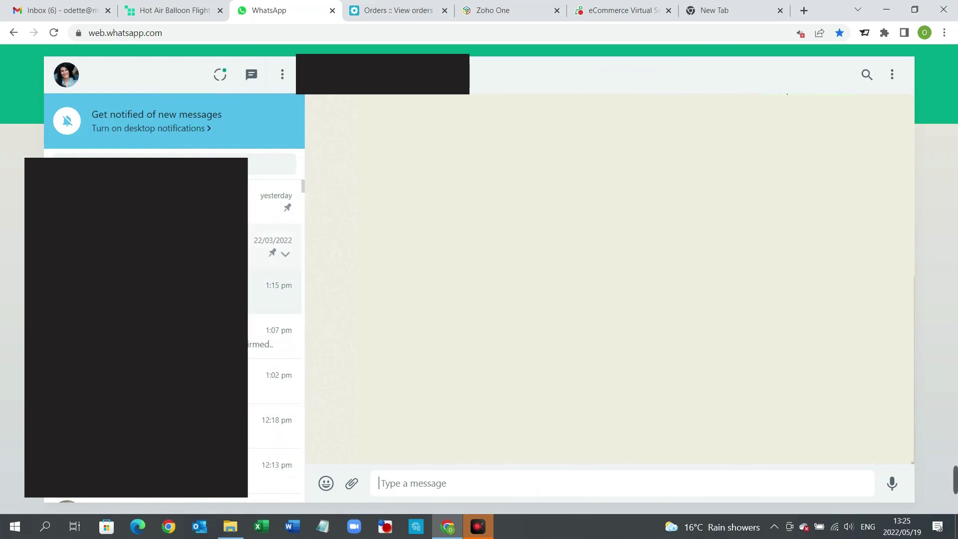
click(260, 234)
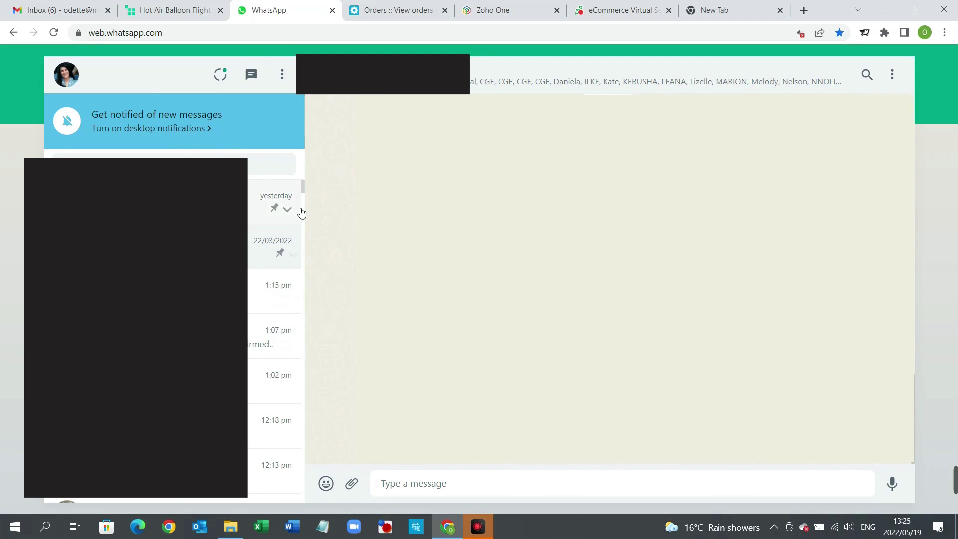
drag(305, 194, 305, 213)
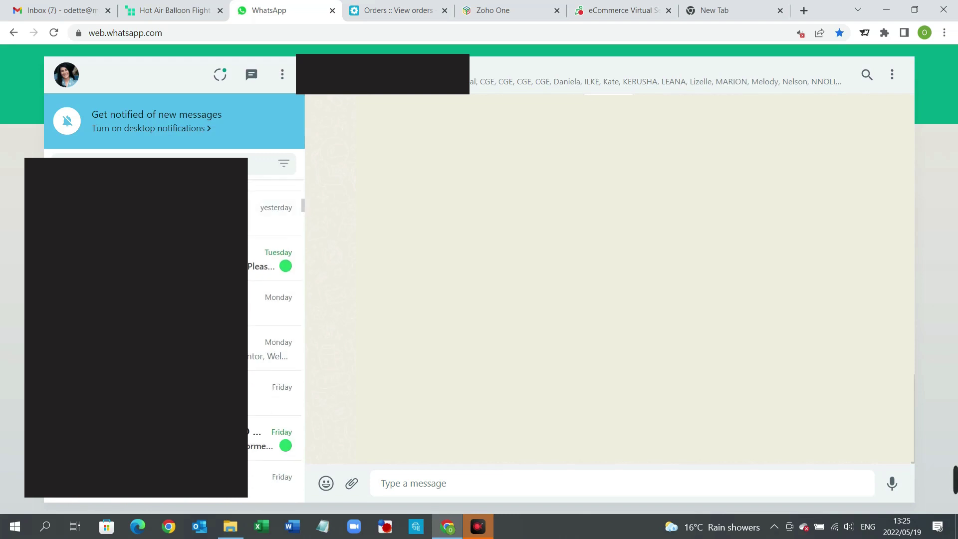
scroll(175, 324, down, 5)
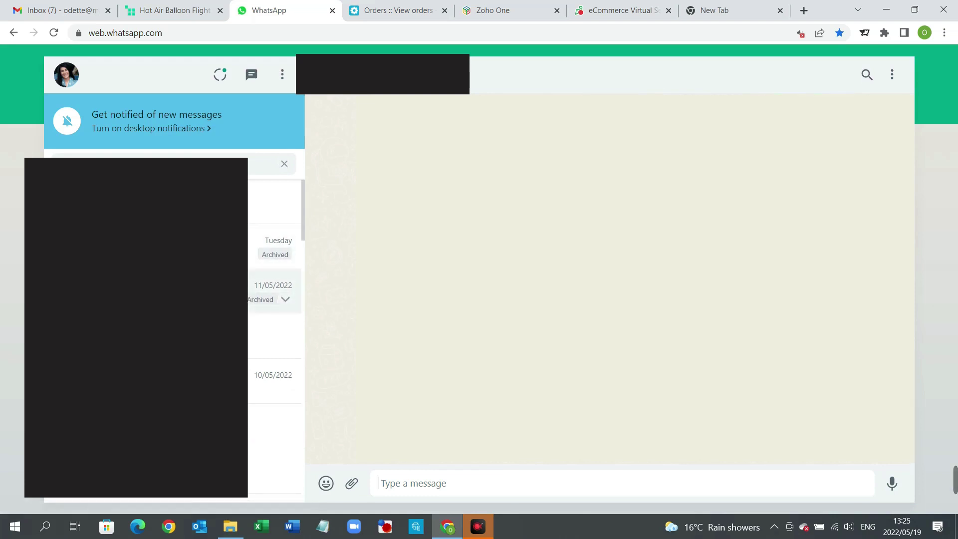
Step: Open the catalog attachment option in the chat and browse the products available to send
click(352, 485)
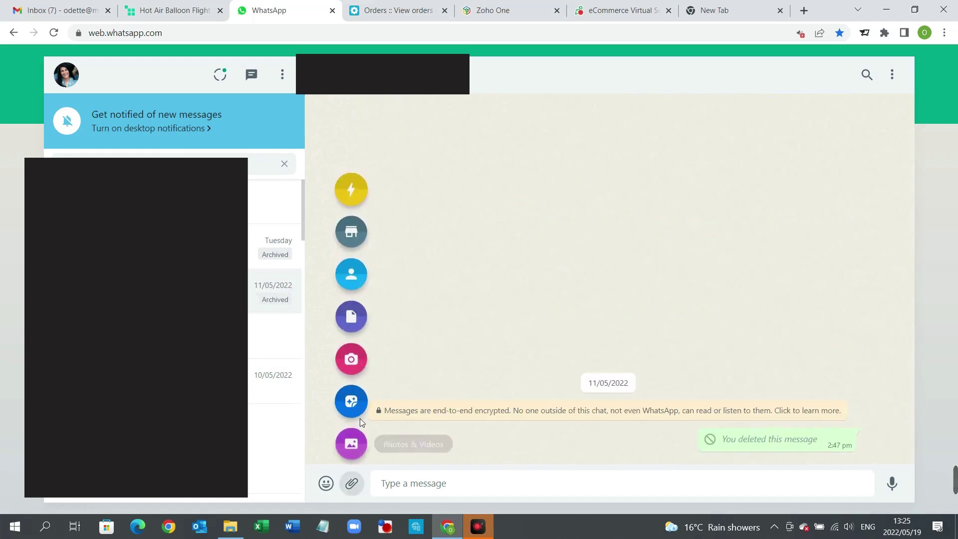
click(357, 231)
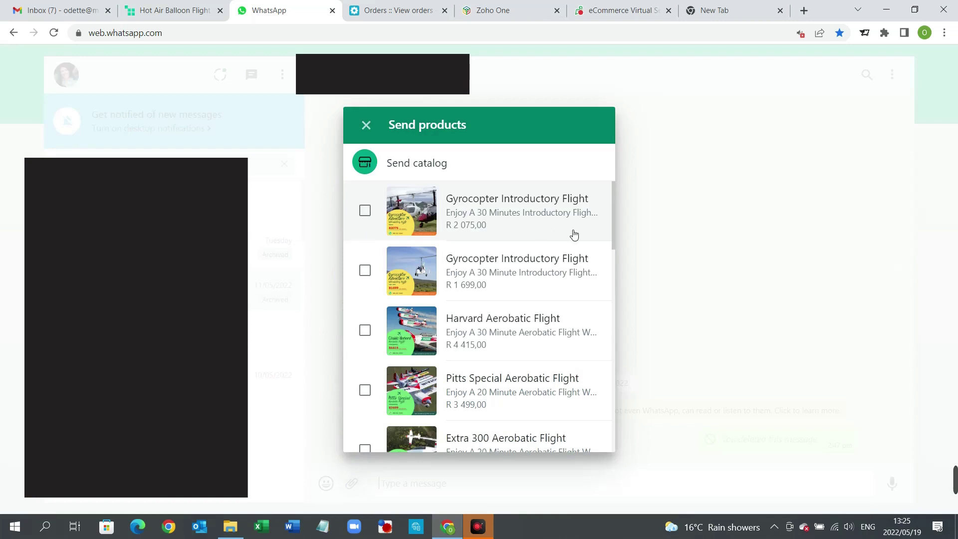
scroll(613, 239, down, 1)
mouse_move(615, 252)
mouse_down()
mouse_move(613, 494)
mouse_move(612, 242)
mouse_up()
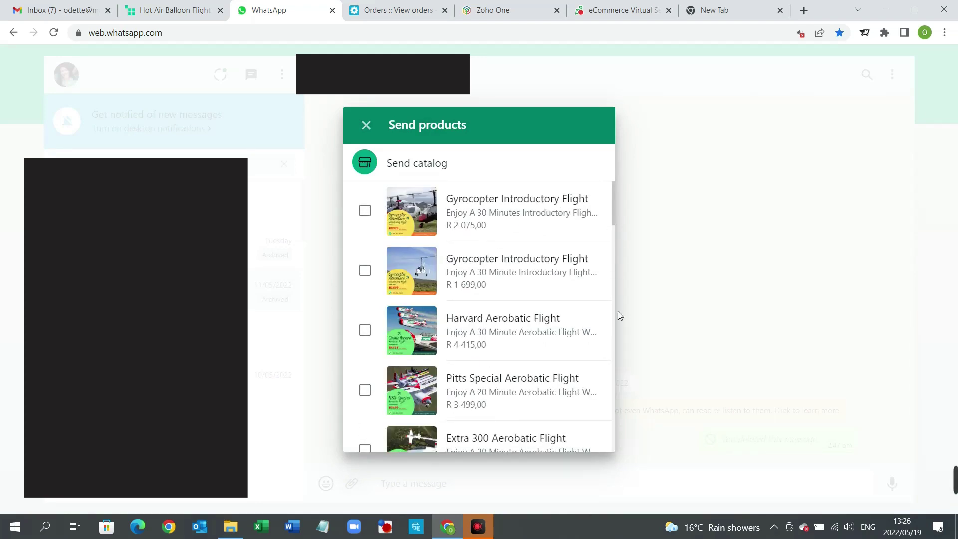
drag(619, 315, 619, 504)
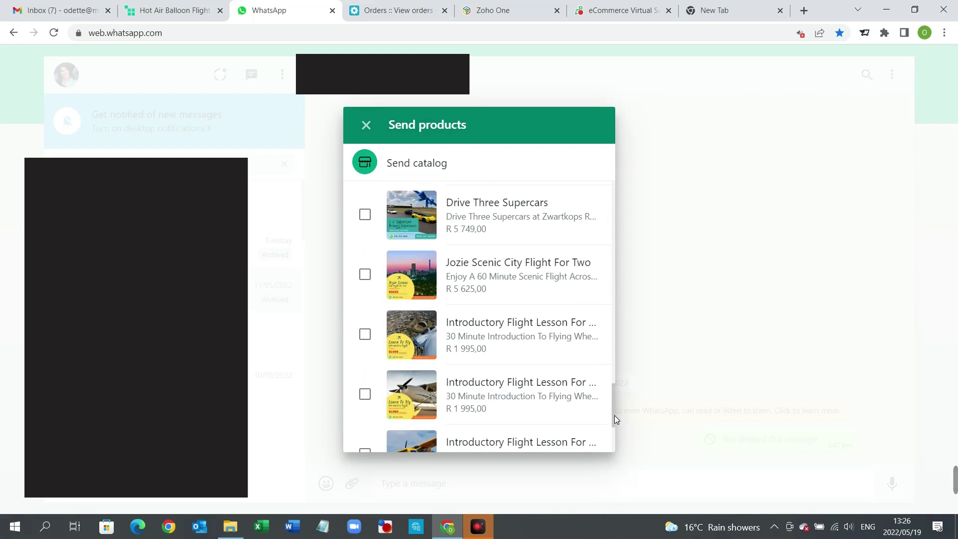
Step: Send the Gyrocopter Introductory Flight priced at R 2 075,00 to the chat and view the sent product's details
drag(615, 415, 611, 357)
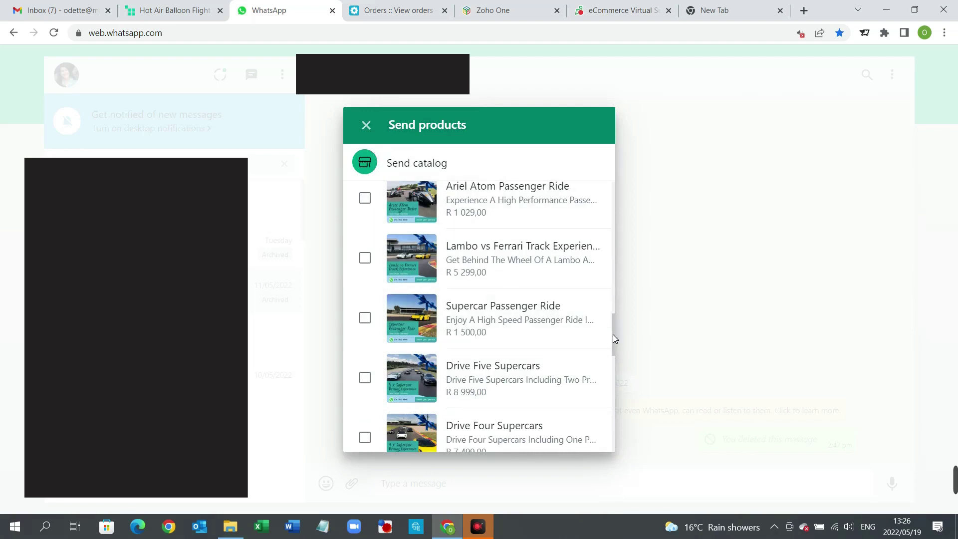
drag(614, 336, 597, 126)
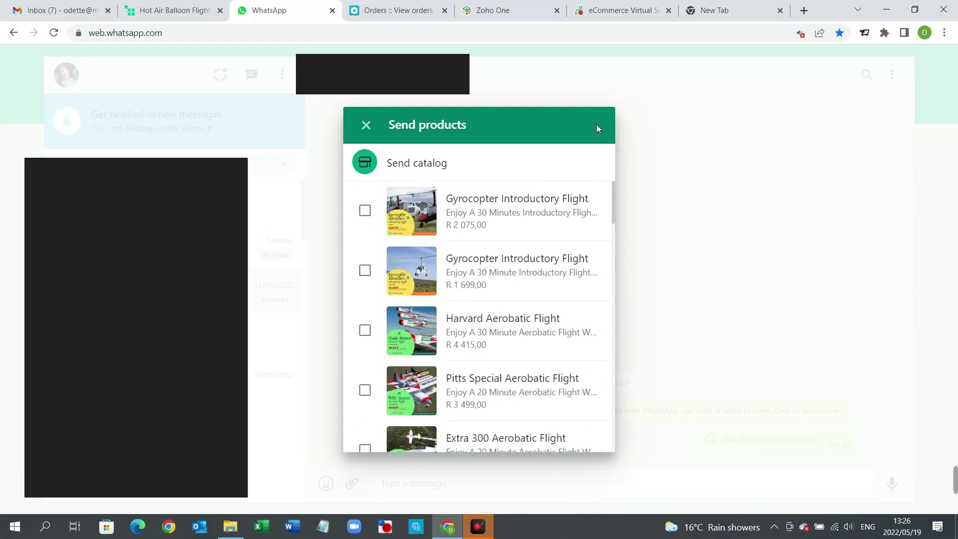
click(365, 211)
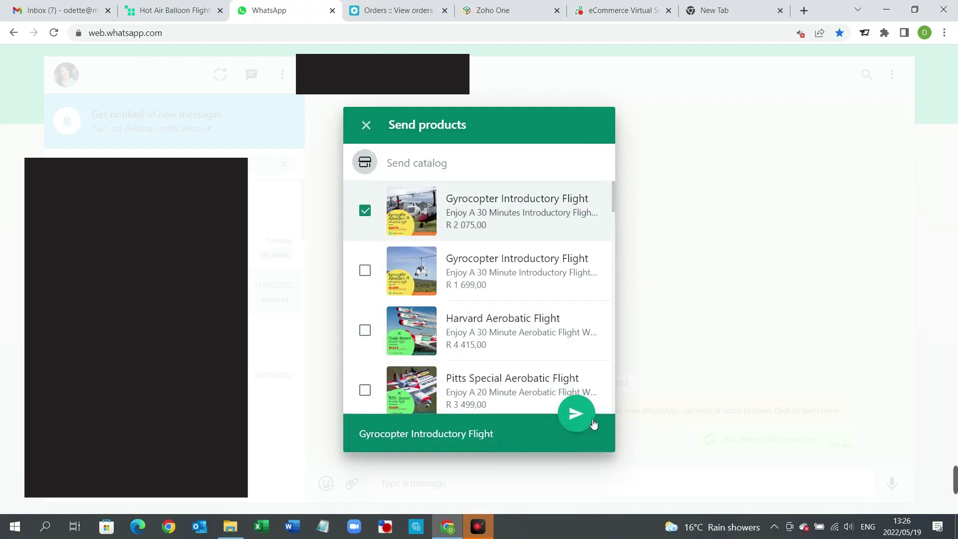
click(576, 414)
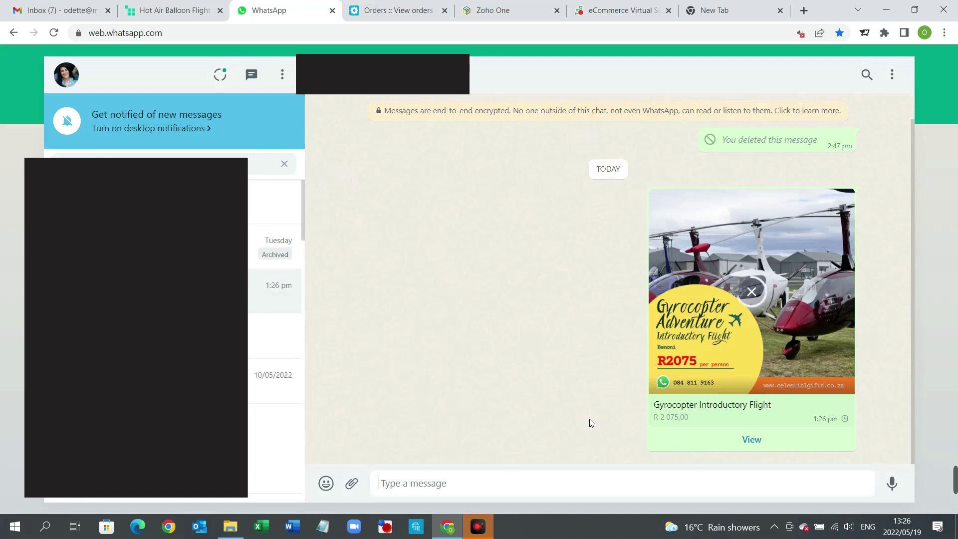
click(755, 443)
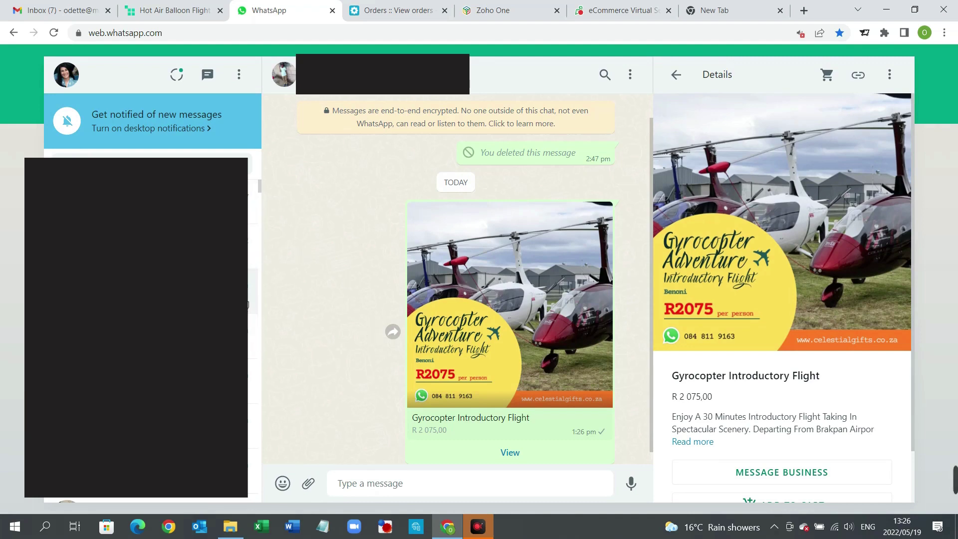
Step: Delete the contact's chat containing the sent product and confirm the deletion
right_click(247, 304)
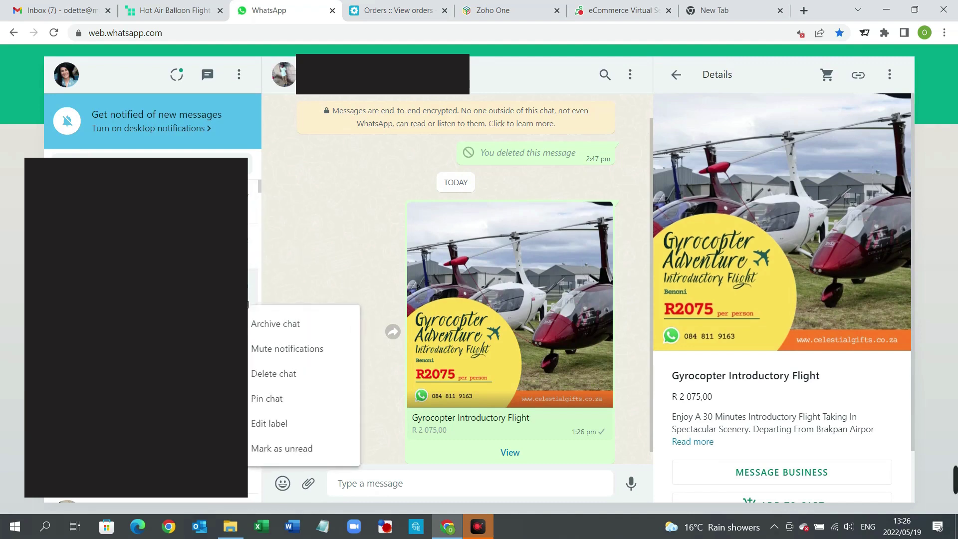
click(279, 377)
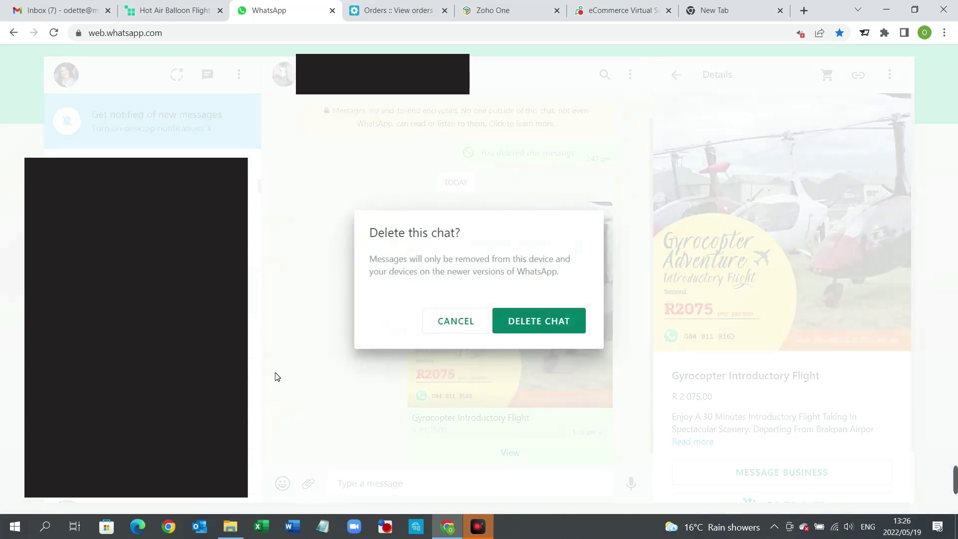
click(567, 334)
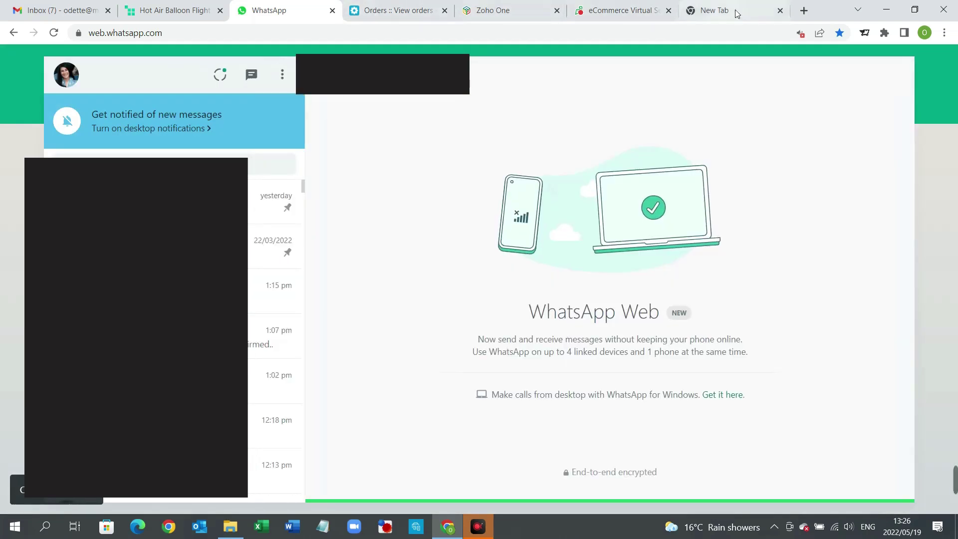
Step: Minimize the browser and Downloads windows to show the desktop, and bring up the ApowerREC recorder
click(887, 7)
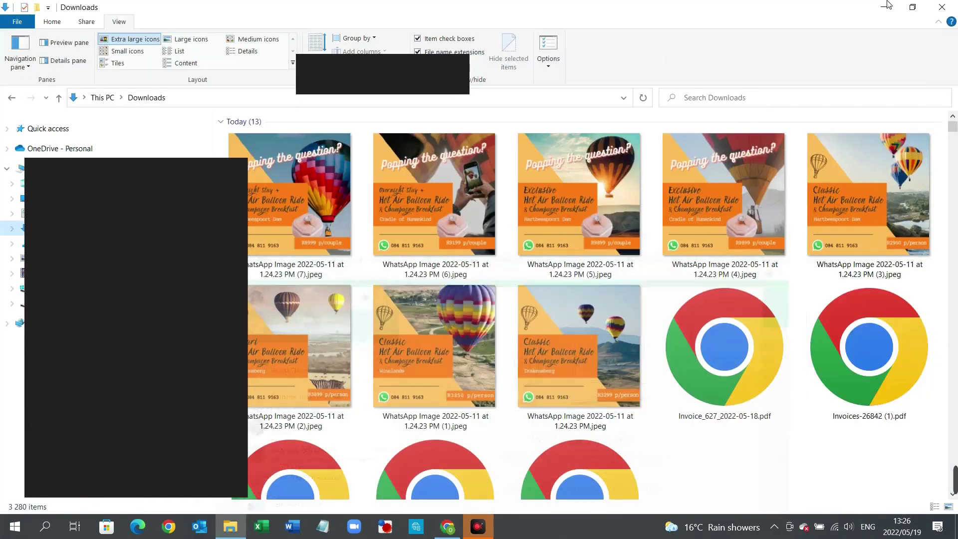
click(887, 7)
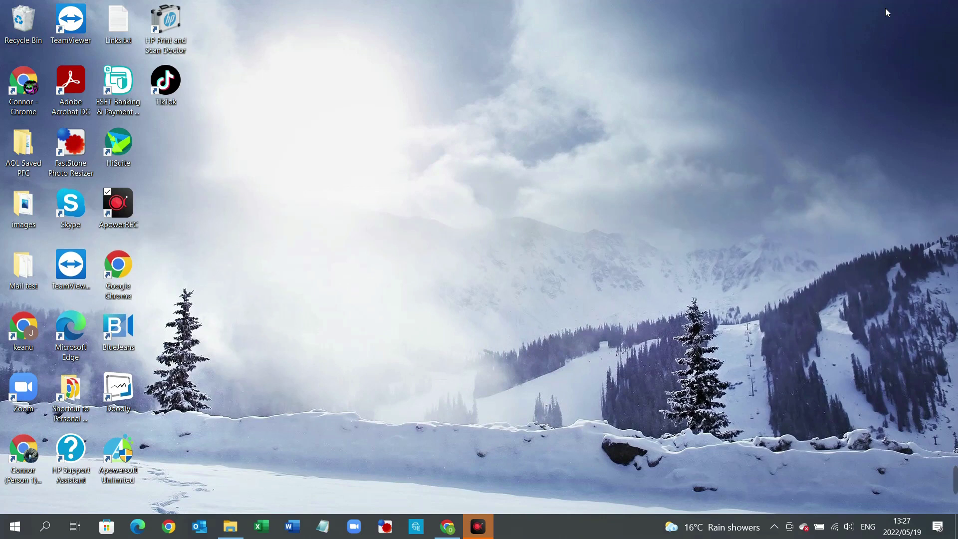
click(490, 528)
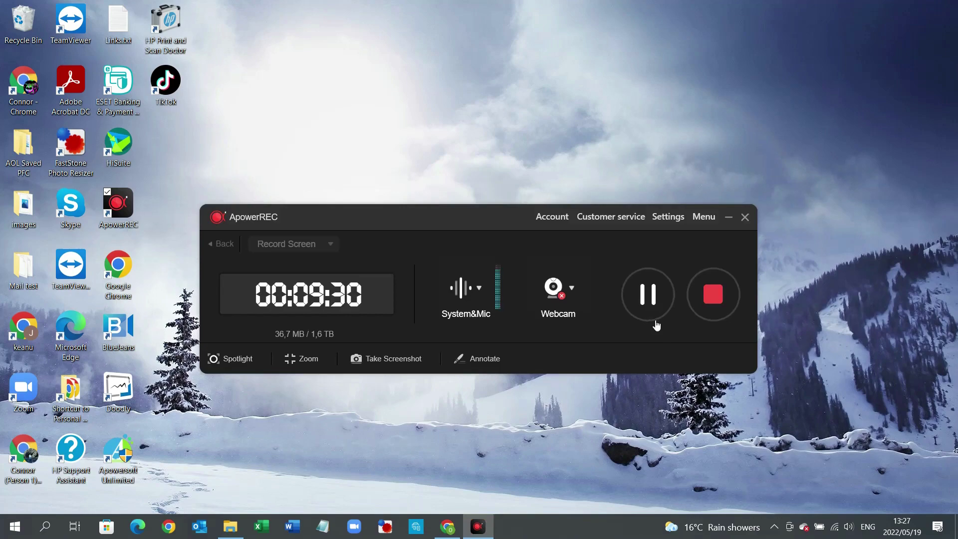